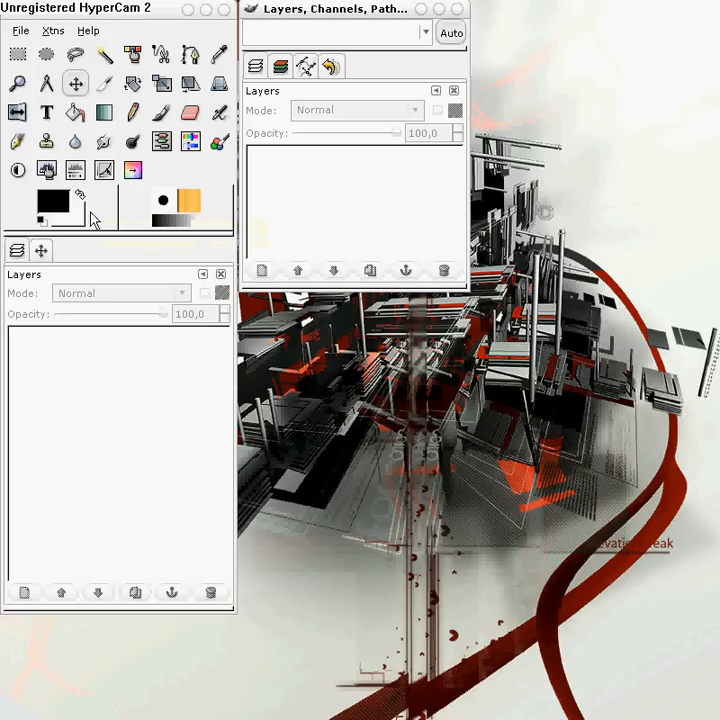
# Create a new blank 400x400 pixel image
pyautogui.click(21, 32)
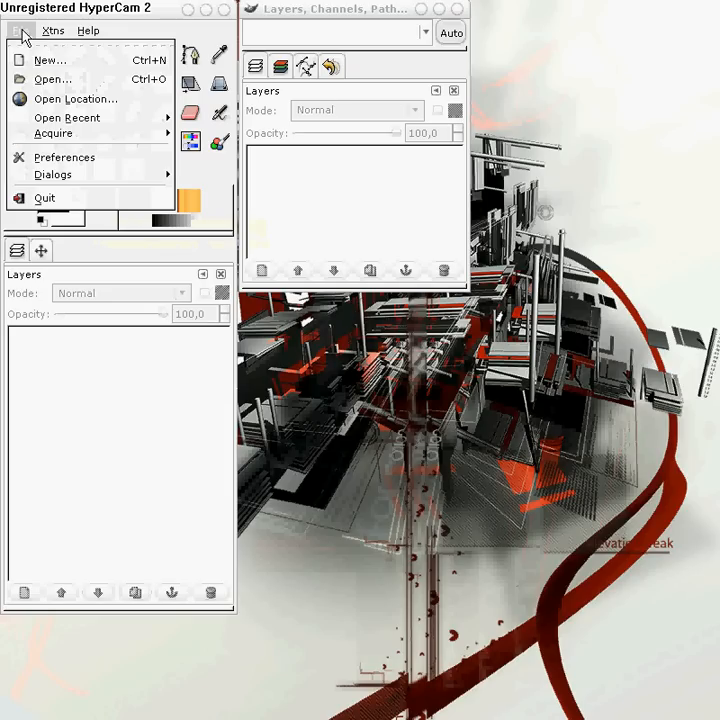
pyautogui.click(45, 62)
pyautogui.click(541, 211)
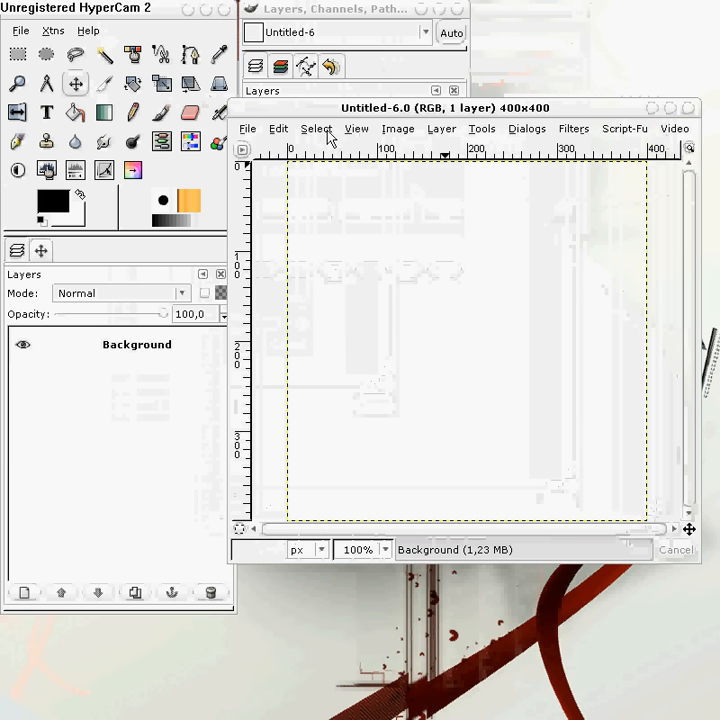
# Open the recent images rennes-le-chateau_02.jpg and visara_the_dreadful.jpg in their own windows, moving the card image's window lower
pyautogui.click(247, 129)
pyautogui.moveTo(380, 240)
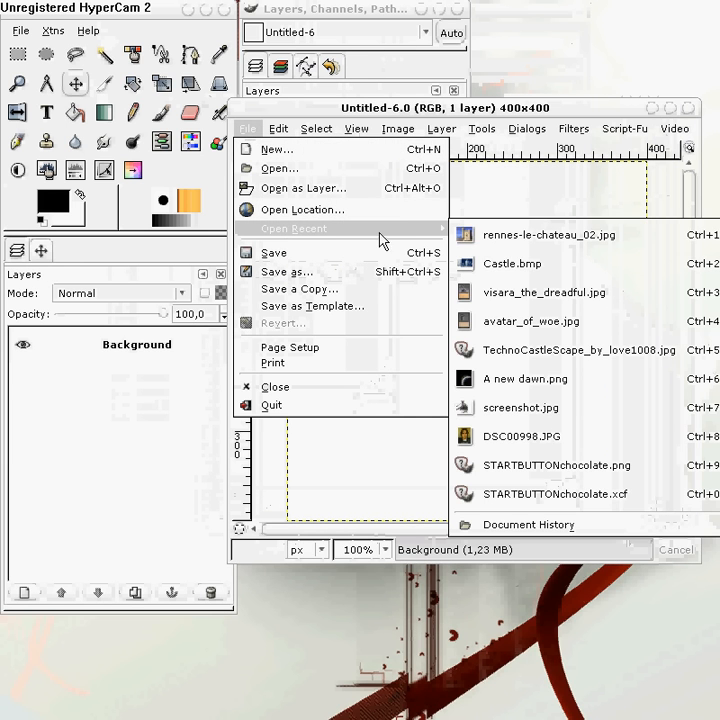
pyautogui.click(533, 236)
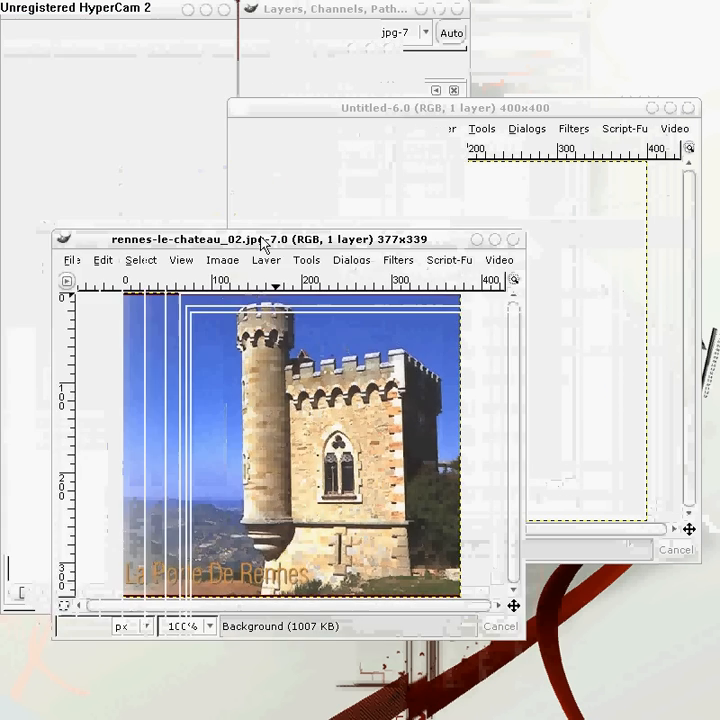
pyautogui.click(73, 260)
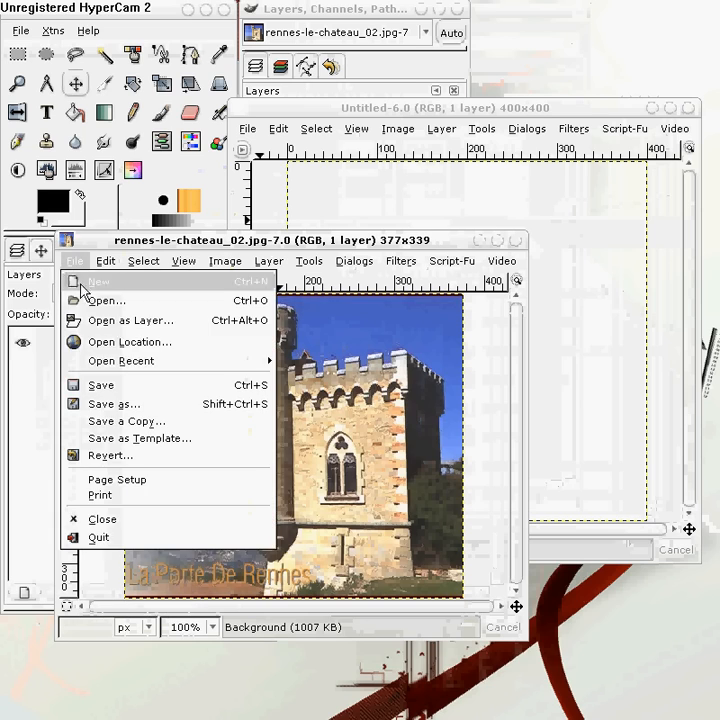
pyautogui.moveTo(130, 361)
pyautogui.click(345, 426)
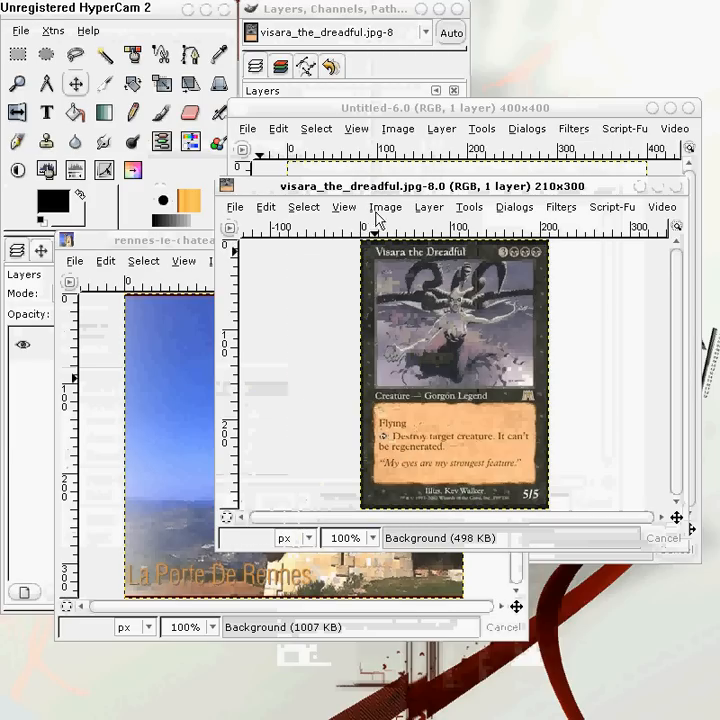
pyautogui.moveTo(368, 186); pyautogui.dragTo(378, 317)
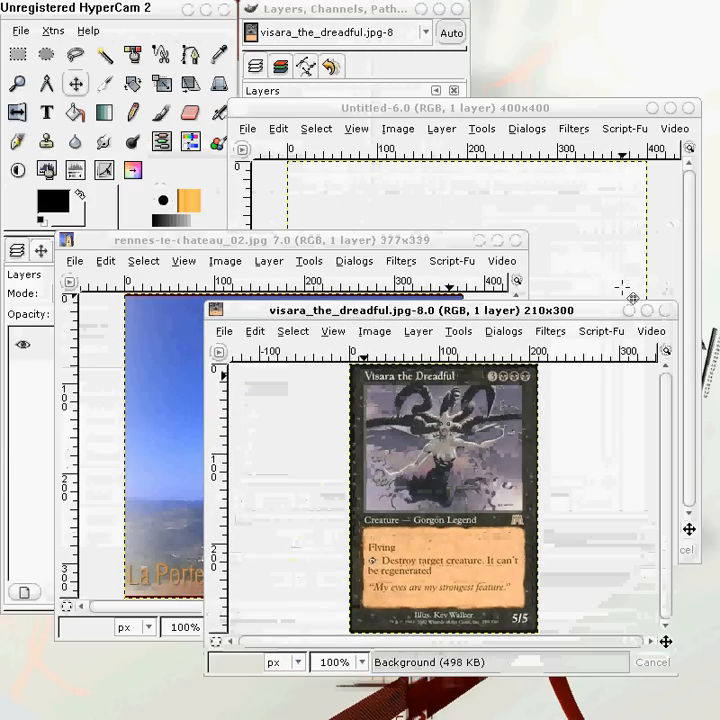
# Close the card image, the castle image and the blank image windows
pyautogui.click(668, 314)
pyautogui.click(515, 240)
pyautogui.click(685, 107)
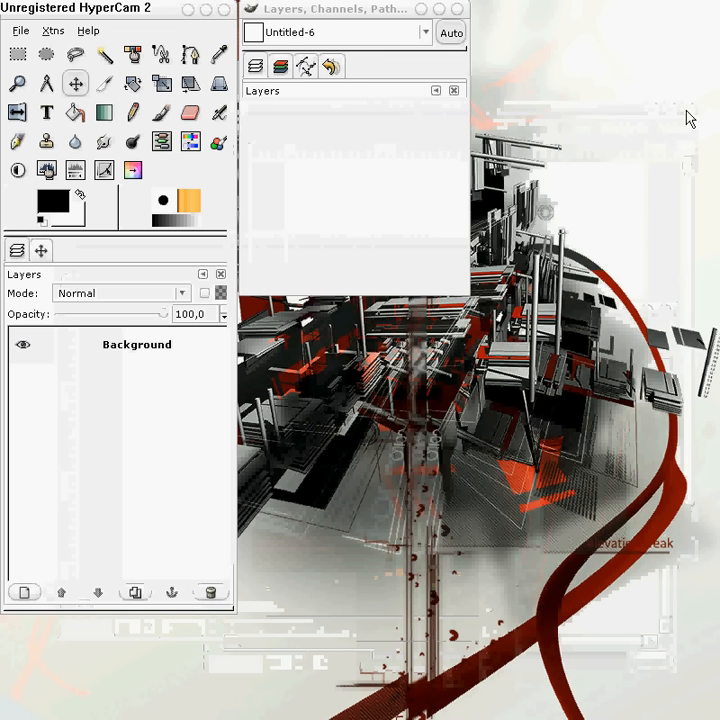
# Move the Layers, Channels, Paths and Undo dock away from the toolbox, leaving a gap between them
pyautogui.moveTo(333, 10); pyautogui.dragTo(522, 10)
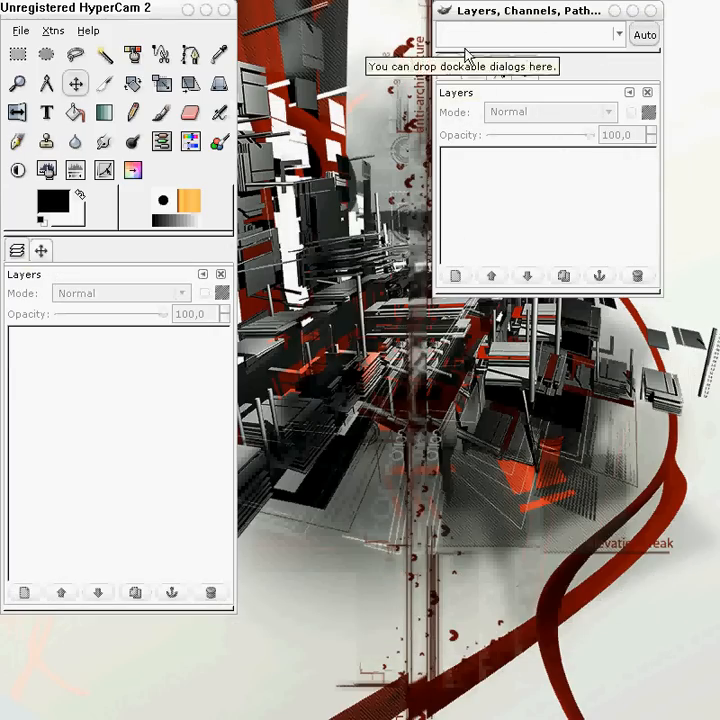
pyautogui.moveTo(466, 16); pyautogui.dragTo(410, 57)
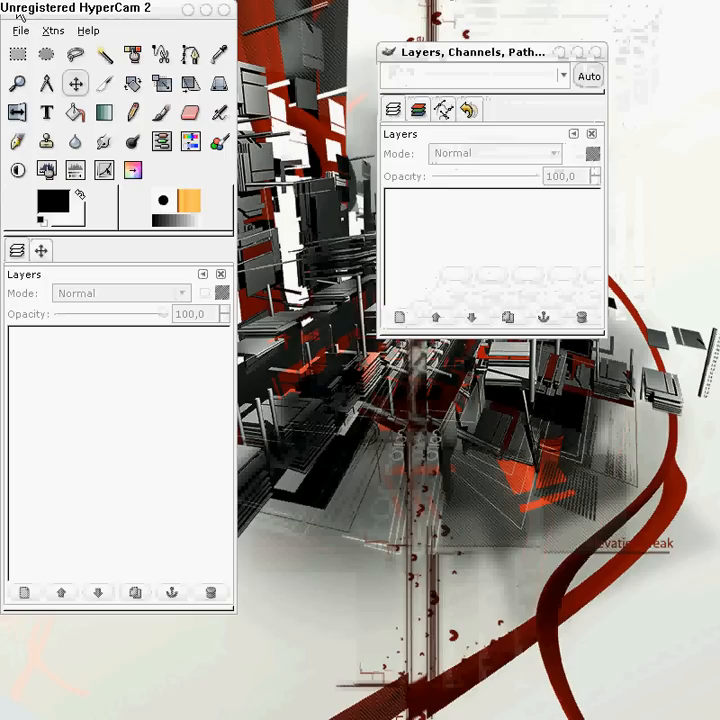
pyautogui.moveTo(482, 46); pyautogui.dragTo(512, 20)
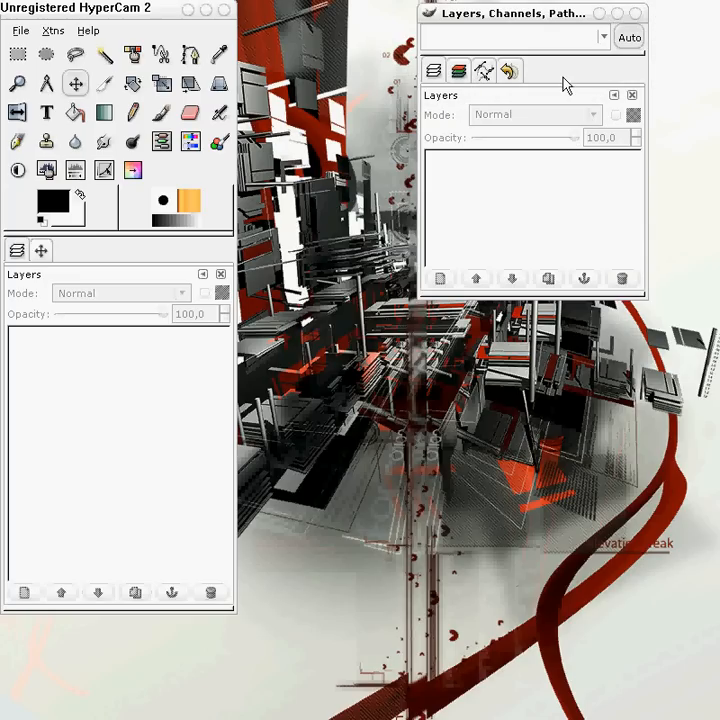
pyautogui.click(113, 17)
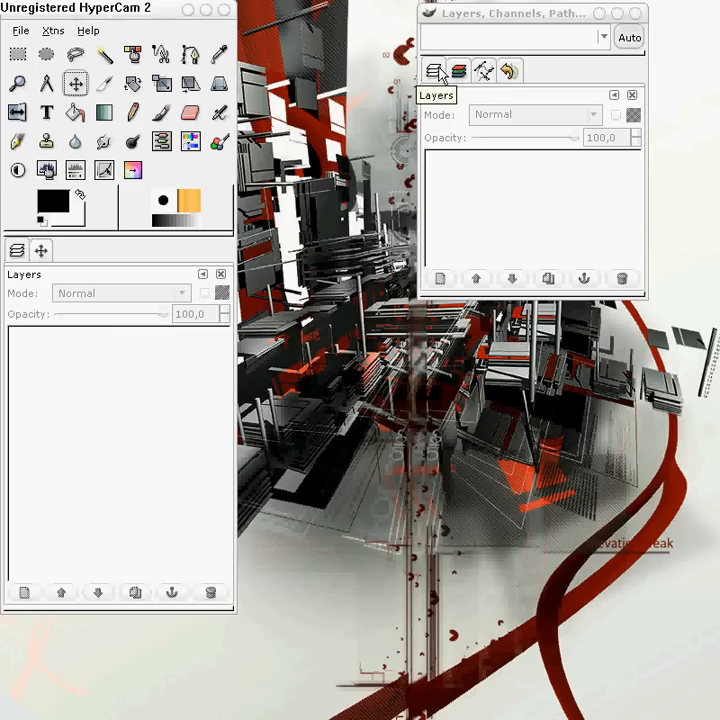
# Detach the Layers dialog from the separate dock, then close it and the remaining Channels, Paths and Undo dock with all its tabs
pyautogui.moveTo(435, 72); pyautogui.dragTo(455, 110)
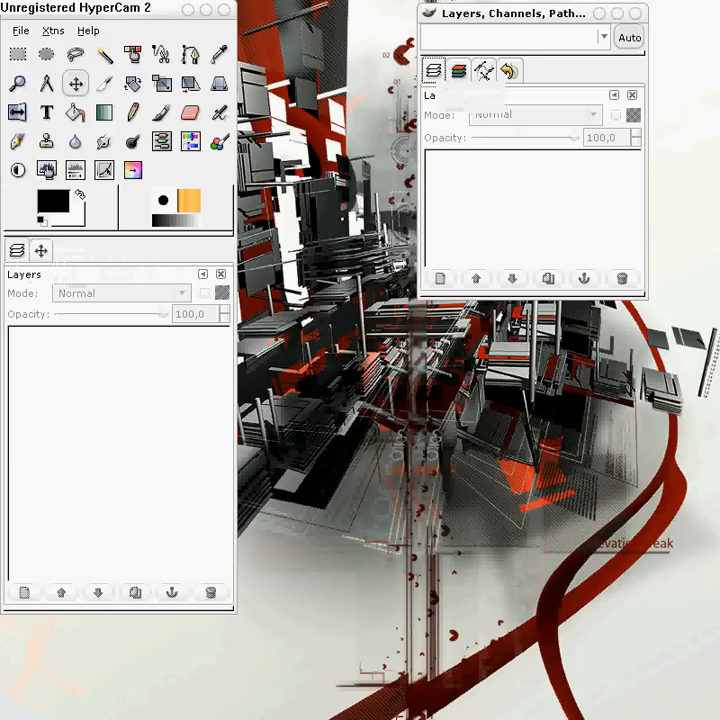
pyautogui.moveTo(84, 4); pyautogui.dragTo(278, 116)
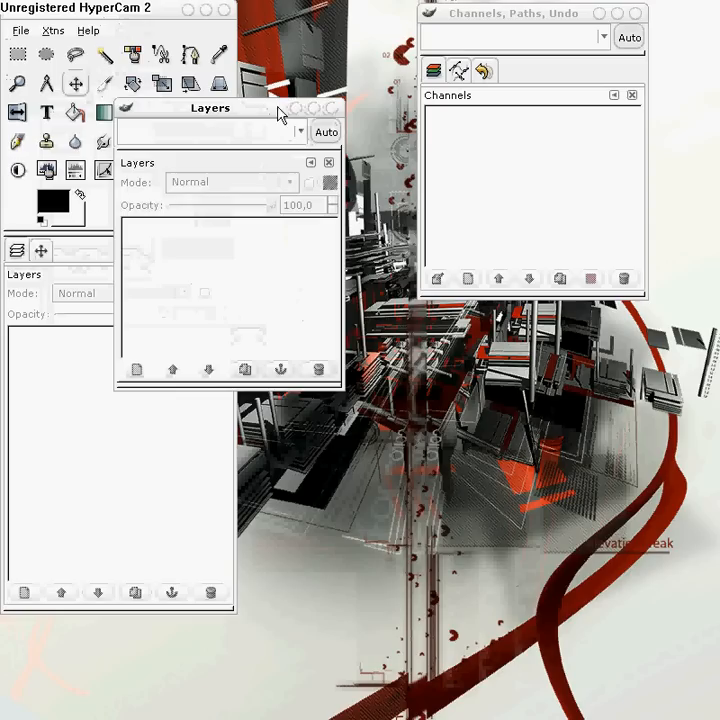
pyautogui.click(333, 109)
pyautogui.click(633, 14)
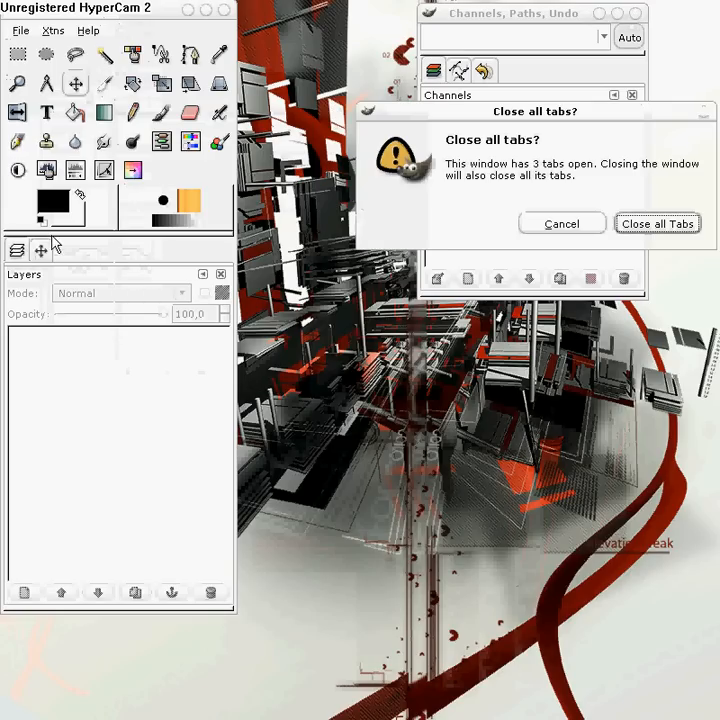
pyautogui.click(671, 232)
# Compare the Layers and Tool Options tabs under the toolbox, then detach Tool Options into its own window and close it
pyautogui.click(41, 252)
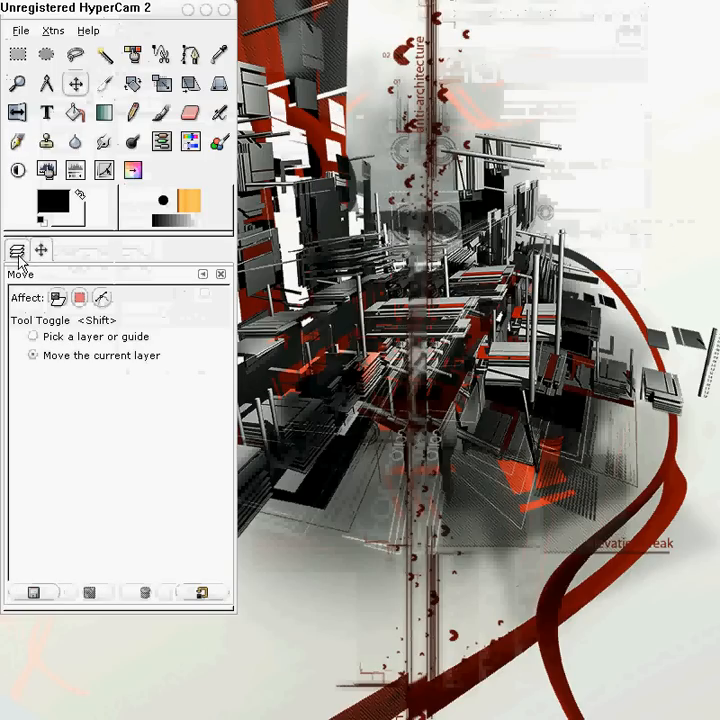
pyautogui.click(15, 252)
pyautogui.click(41, 252)
pyautogui.click(14, 253)
pyautogui.moveTo(41, 252); pyautogui.dragTo(489, 118)
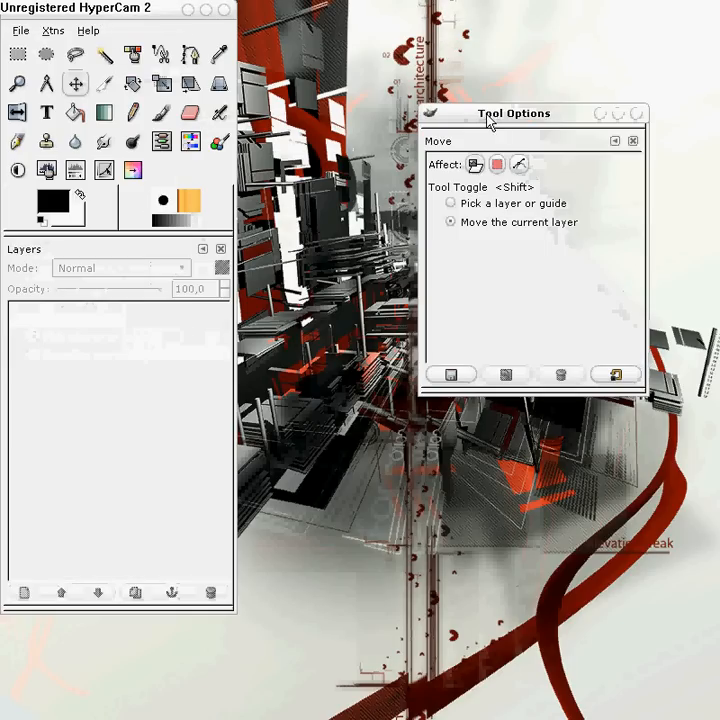
pyautogui.click(636, 114)
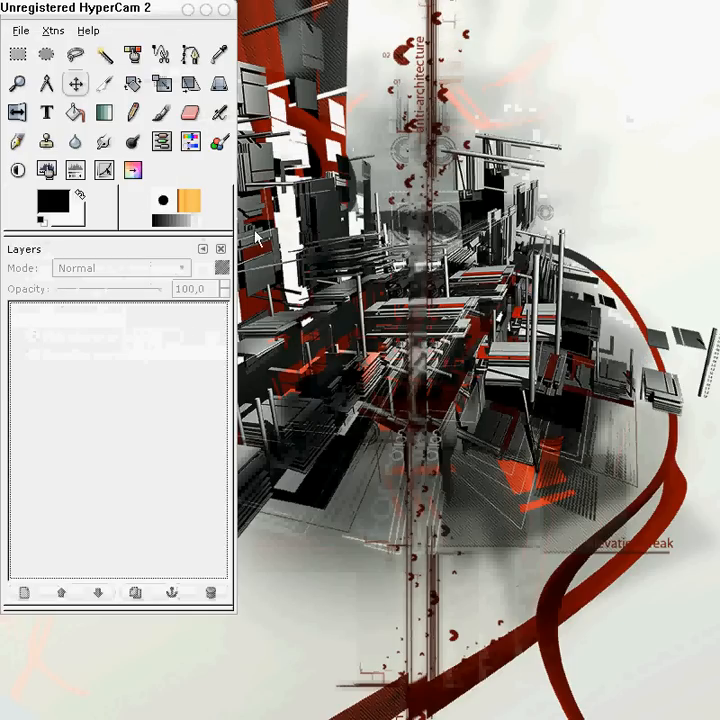
# Add a Tool Options tab to the dock under the toolbox and return to the Layers tab after checking it
pyautogui.click(202, 248)
pyautogui.moveTo(146, 291)
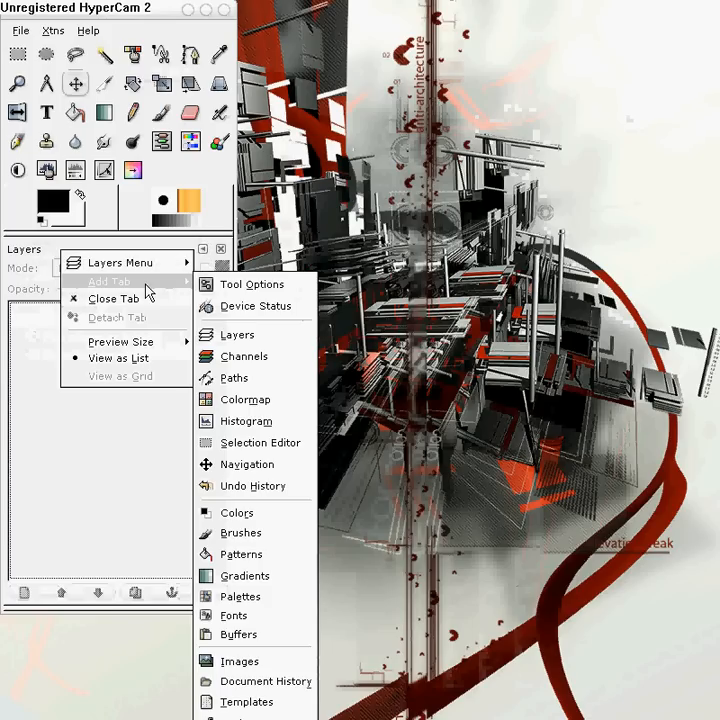
pyautogui.click(252, 285)
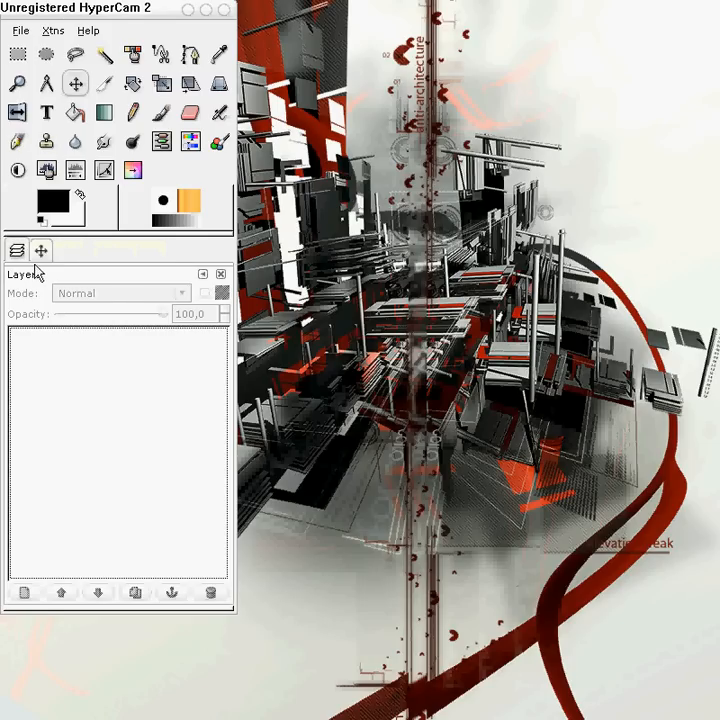
pyautogui.click(40, 250)
pyautogui.click(16, 251)
# Shift the toolbox window slightly on the desktop
pyautogui.moveTo(110, 12)
pyautogui.mouseDown()
pyautogui.moveTo(141, 35)
pyautogui.moveTo(118, 20)
pyautogui.mouseUp()
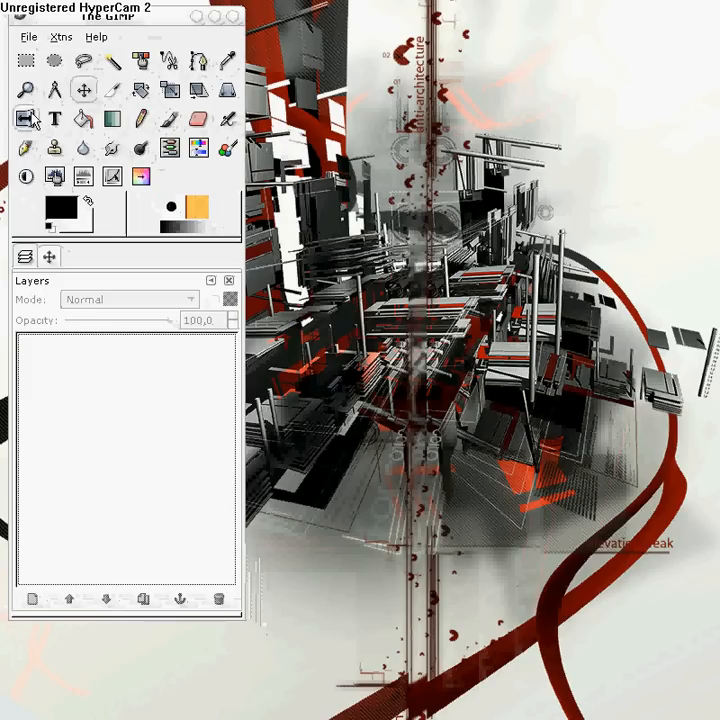
pyautogui.moveTo(52, 22); pyautogui.dragTo(46, 18)
pyautogui.click(24, 30)
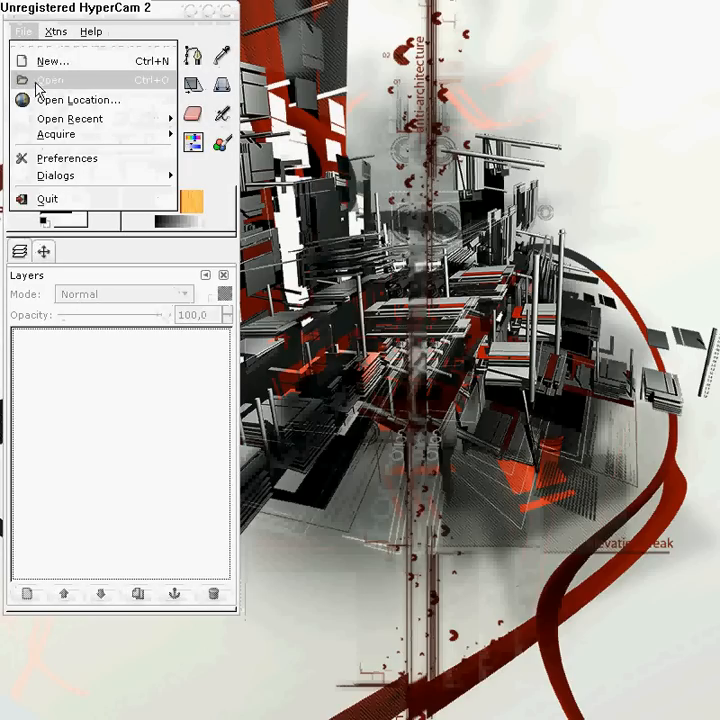
pyautogui.click(24, 32)
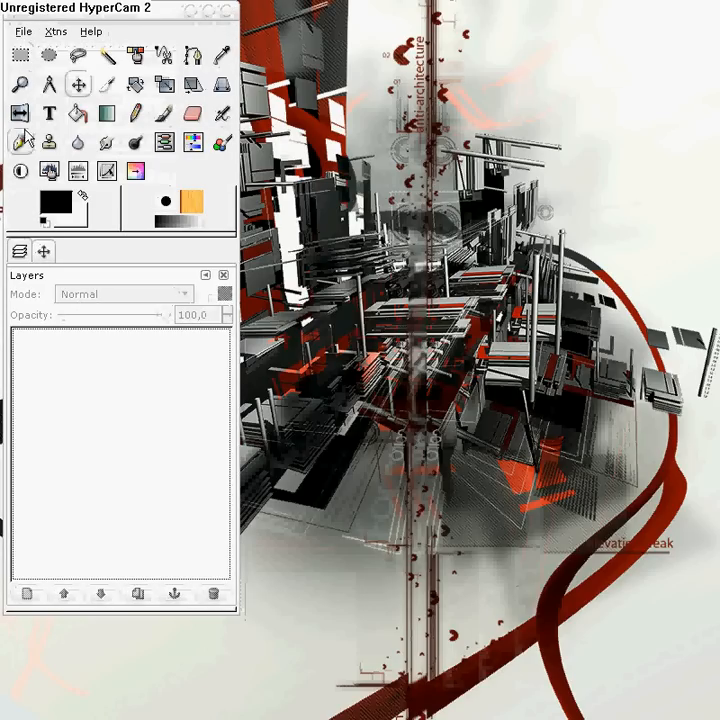
# Examine the foreground color chooser without changing the color, and view the Move tool's options in the toolbox dock
pyautogui.click(71, 210)
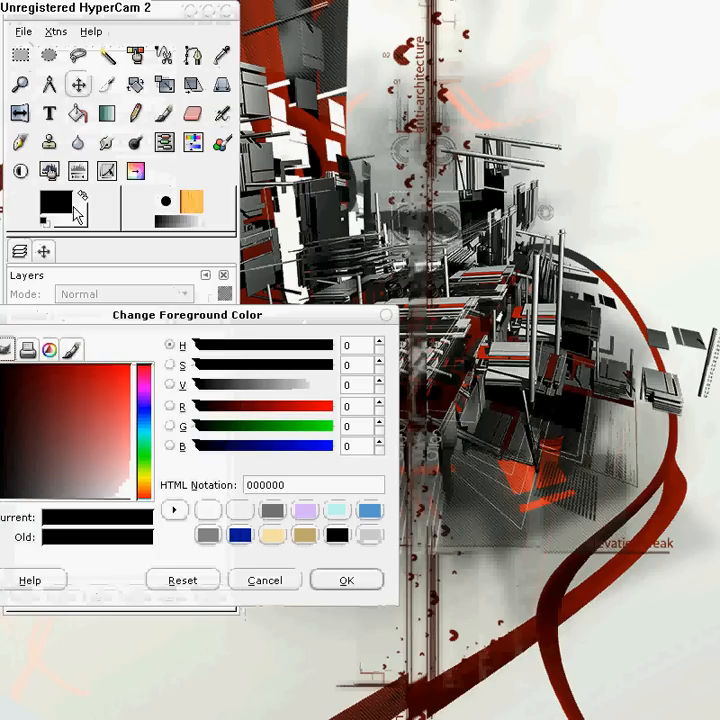
pyautogui.moveTo(239, 317); pyautogui.dragTo(450, 243)
pyautogui.click(579, 243)
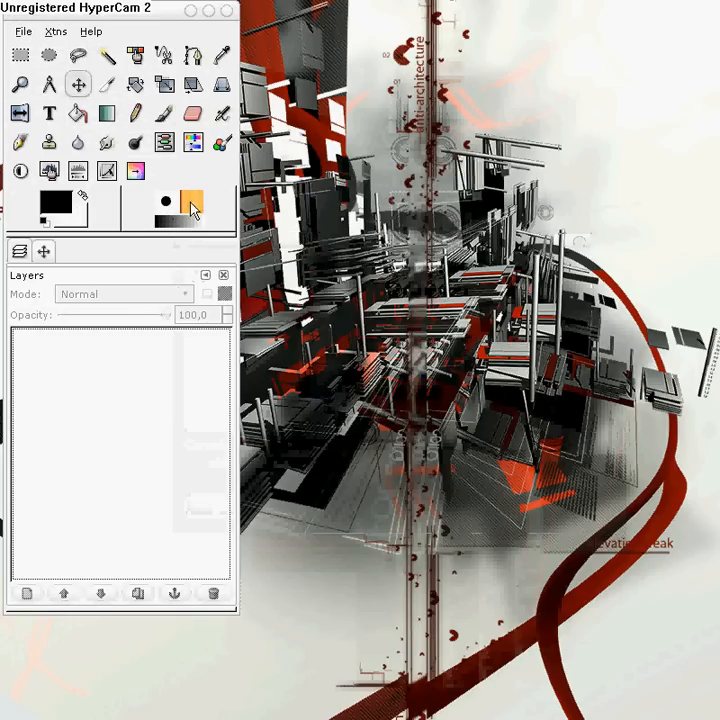
pyautogui.click(43, 252)
pyautogui.click(19, 252)
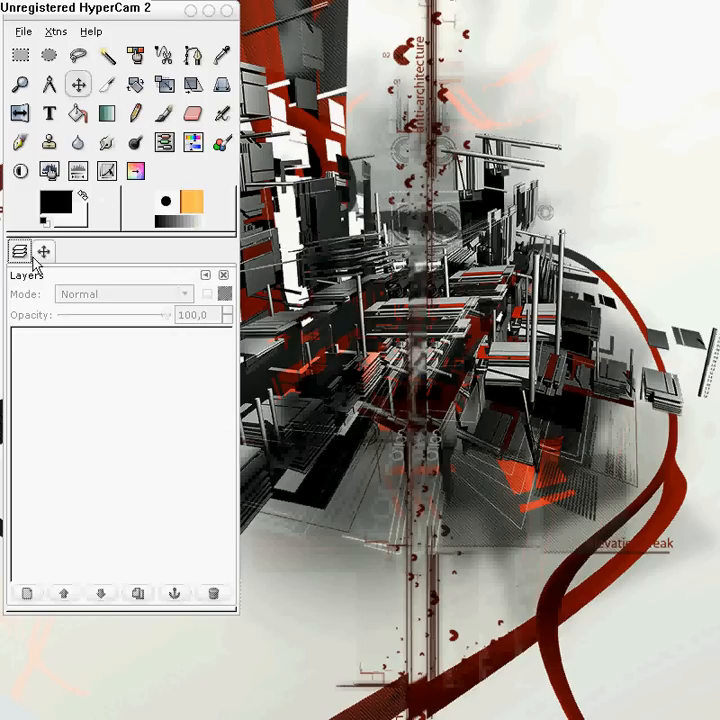
# Start a new image with the advanced options expanded and set its width to 400 pixels
pyautogui.click(22, 33)
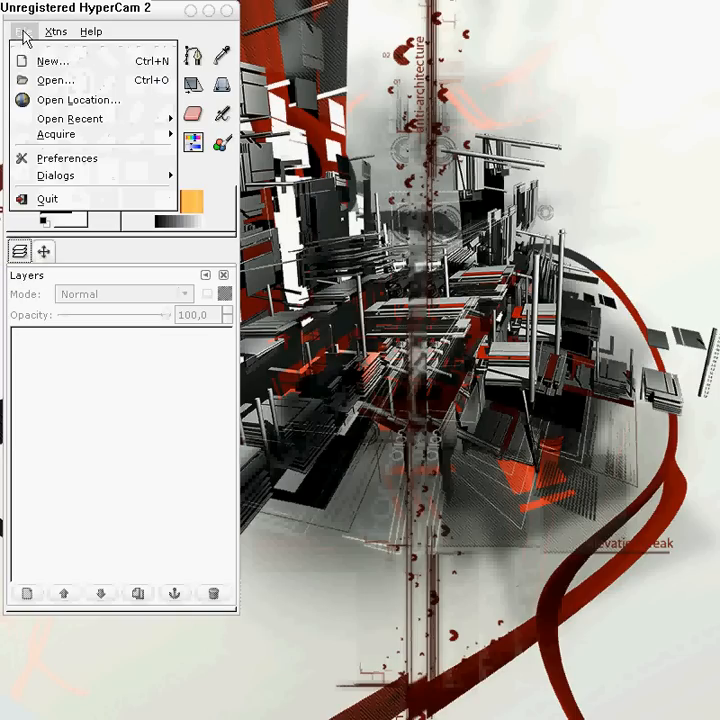
pyautogui.click(66, 63)
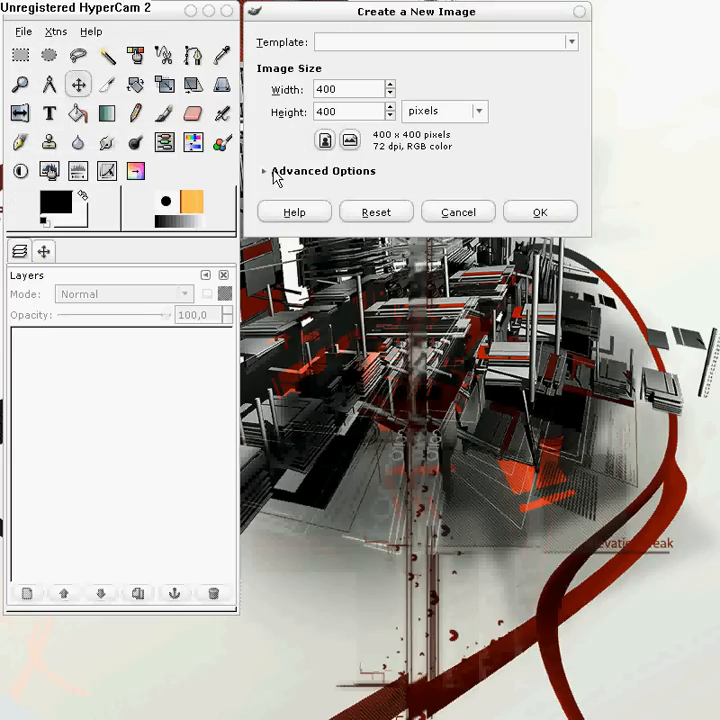
pyautogui.click(266, 172)
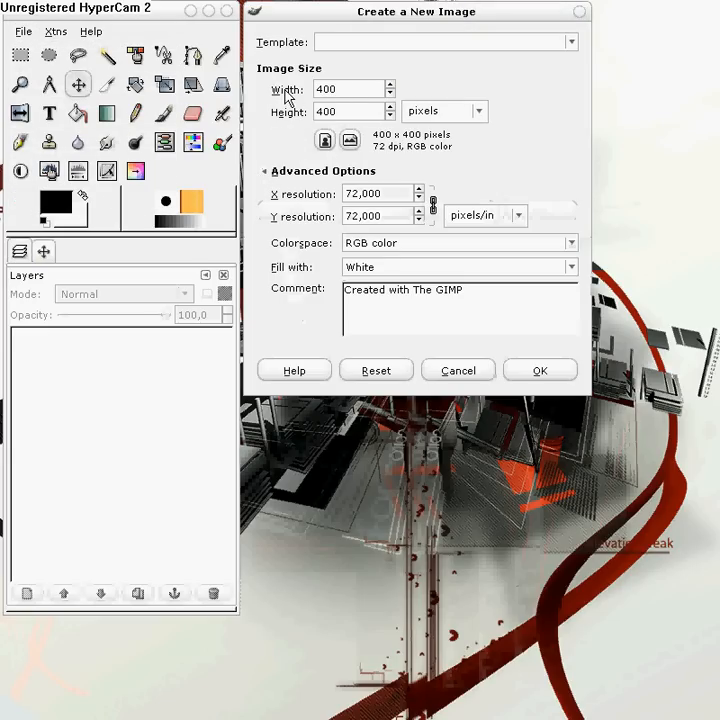
pyautogui.click(339, 90)
pyautogui.press('BackSpace')
pyautogui.press('BackSpace')
pyautogui.write('00')
pyautogui.press('Tab')
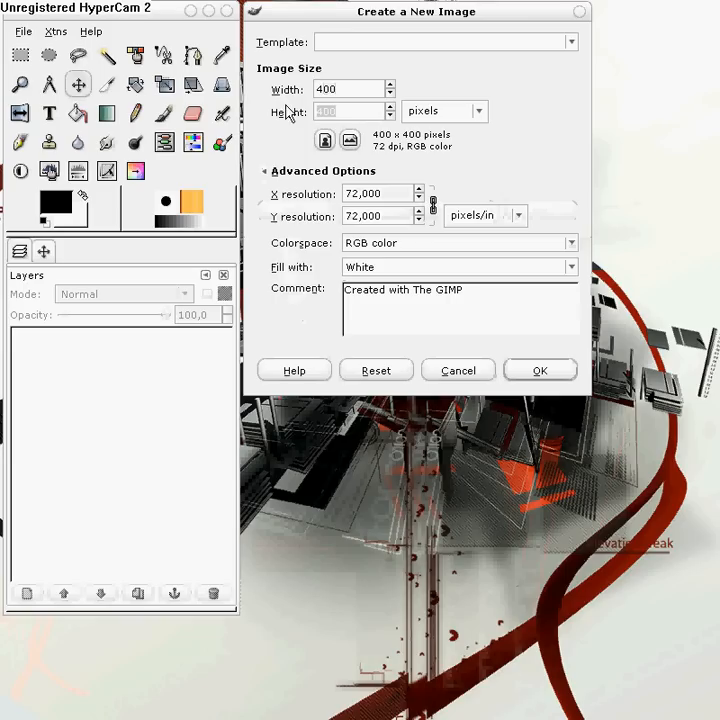
# Examine the available size units and the preset image templates, keeping the dimensions at 400 × 400 pixels
pyautogui.click(461, 117)
pyautogui.click(443, 114)
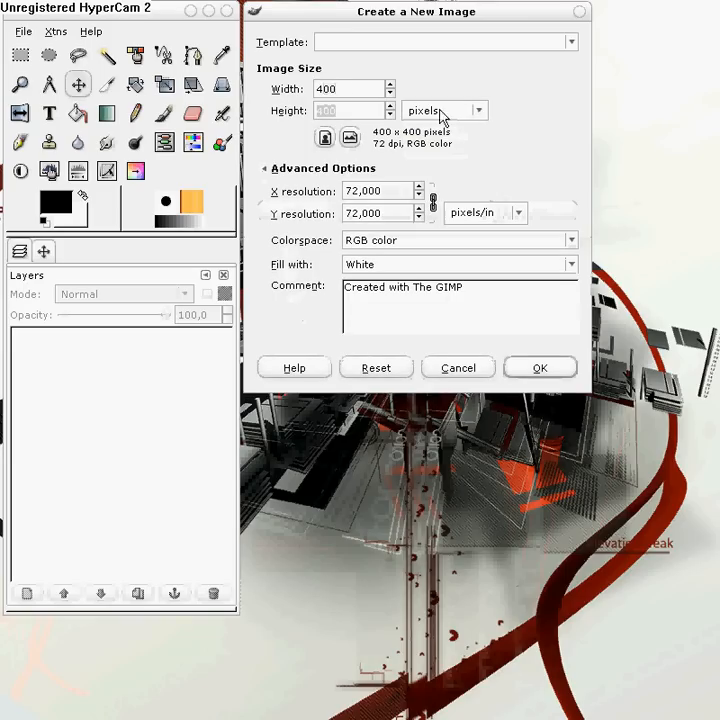
pyautogui.doubleClick(316, 91)
pyautogui.click(349, 112)
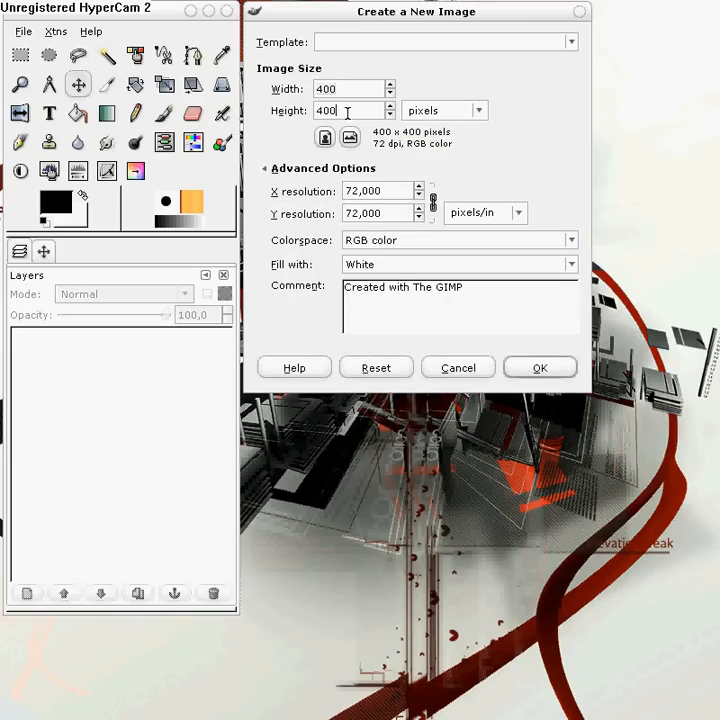
pyautogui.moveTo(349, 112); pyautogui.dragTo(308, 112)
pyautogui.click(461, 117)
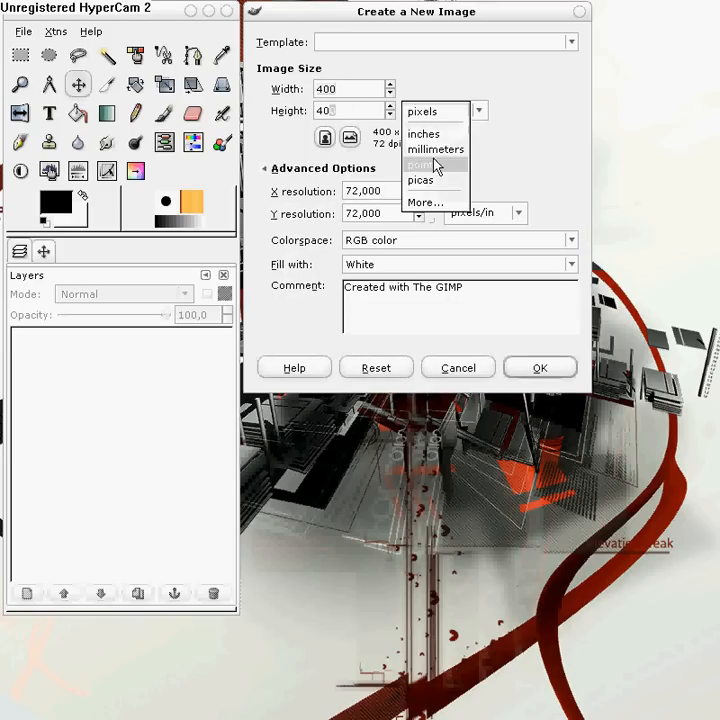
pyautogui.click(458, 117)
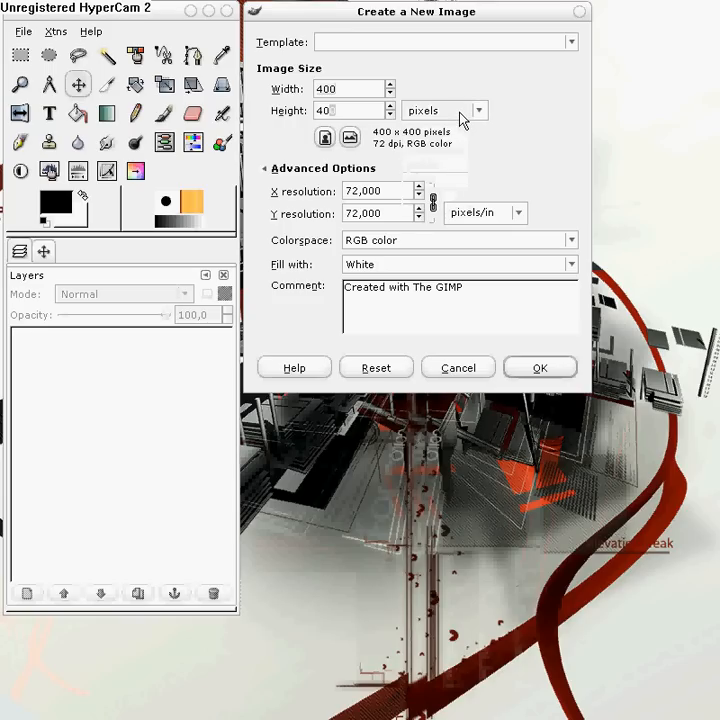
pyautogui.click(452, 48)
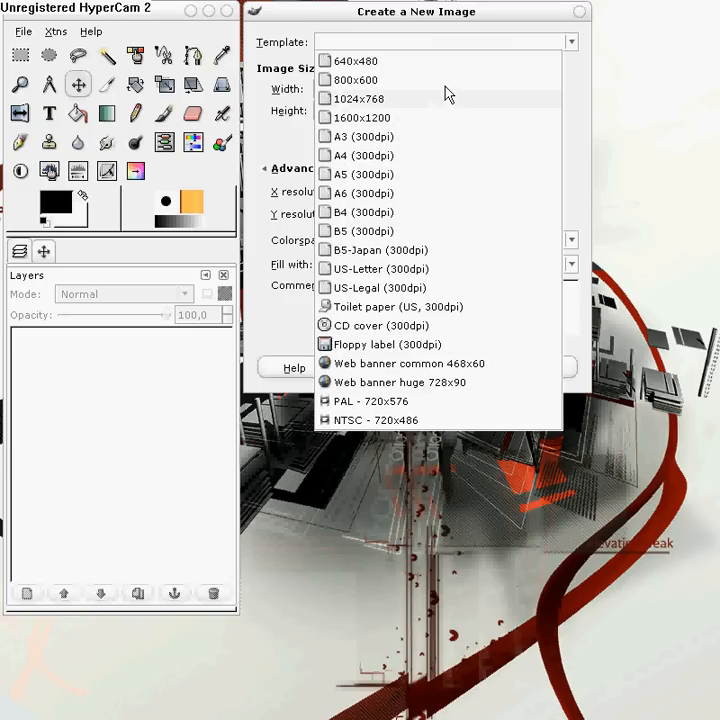
pyautogui.click(272, 48)
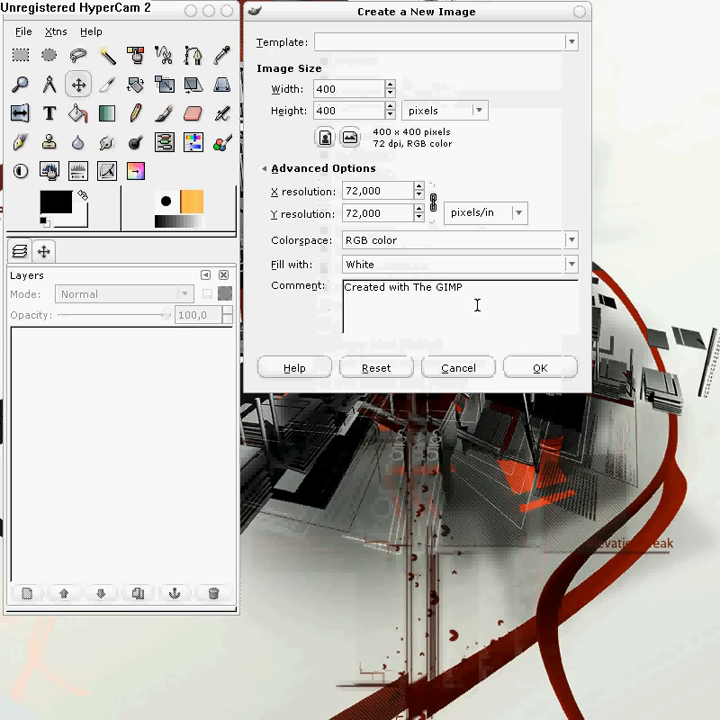
# Create the 400 × 400 pixel white RGB image and place its window beside the toolbox
pyautogui.click(560, 372)
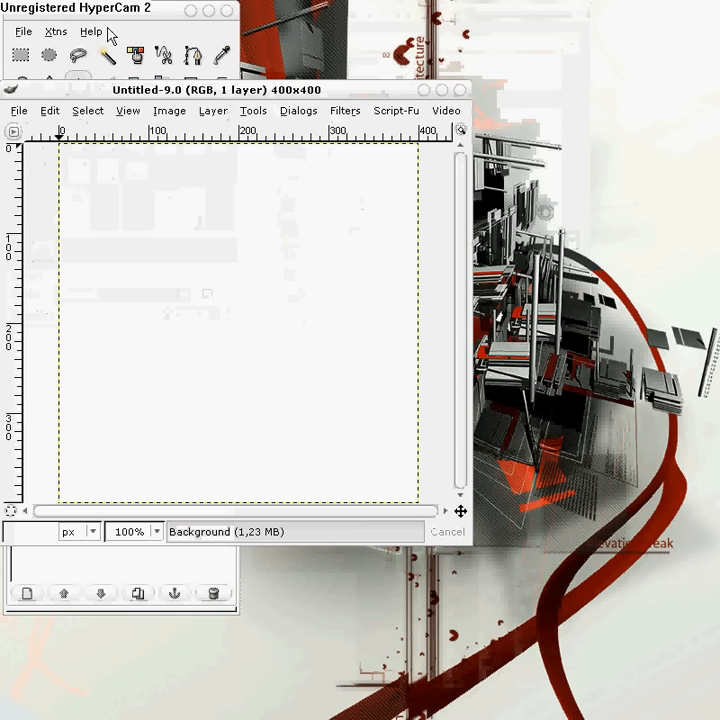
pyautogui.moveTo(345, 90); pyautogui.dragTo(582, 19)
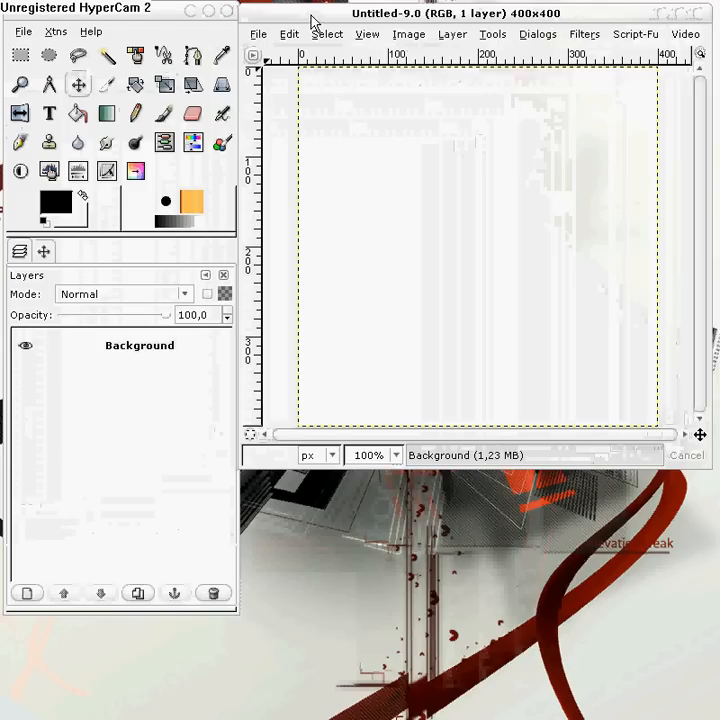
# Look through the new image's file, edit, selection and view commands
pyautogui.click(260, 36)
pyautogui.moveTo(636, 42)
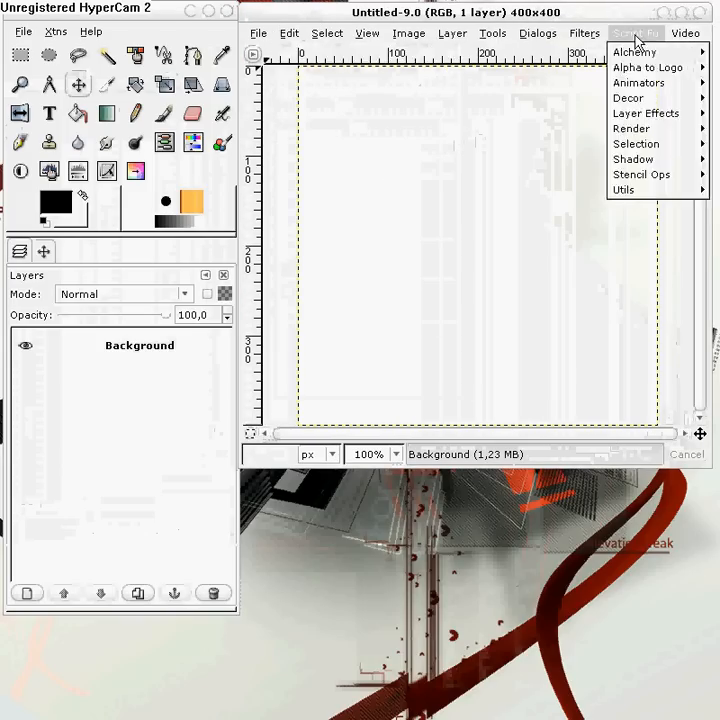
pyautogui.moveTo(259, 40)
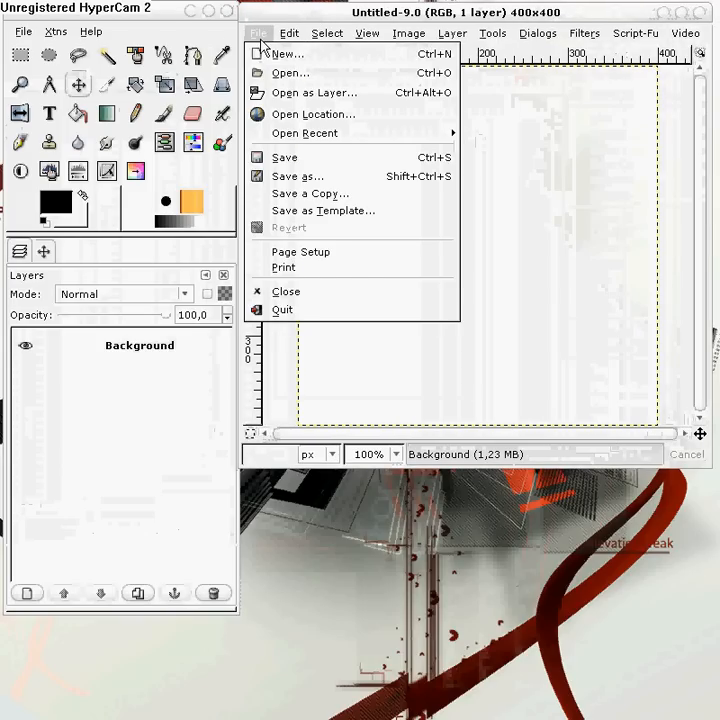
pyautogui.moveTo(289, 40)
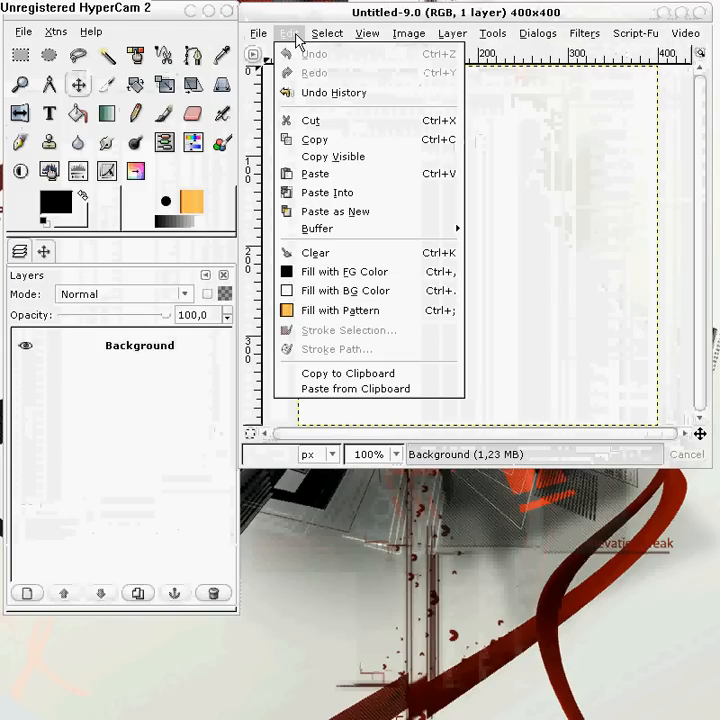
pyautogui.moveTo(316, 36)
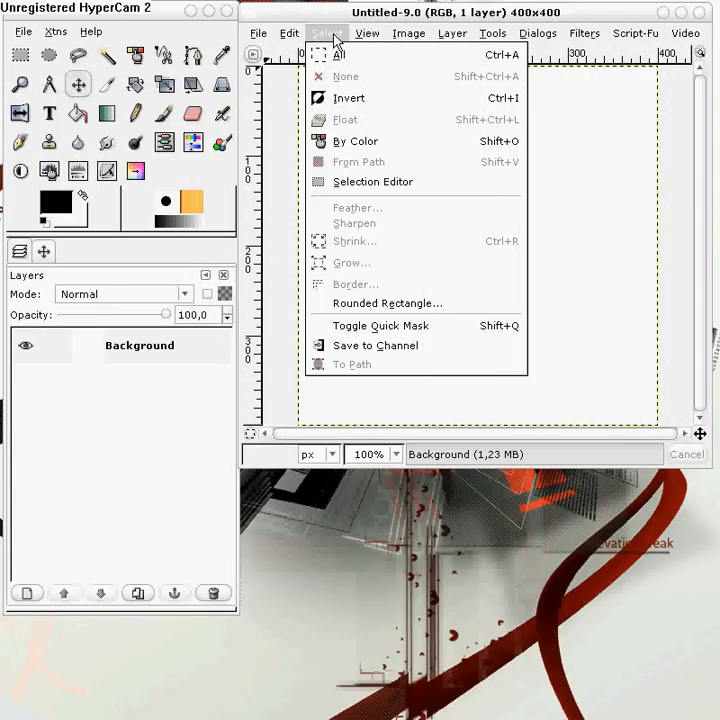
pyautogui.moveTo(370, 36)
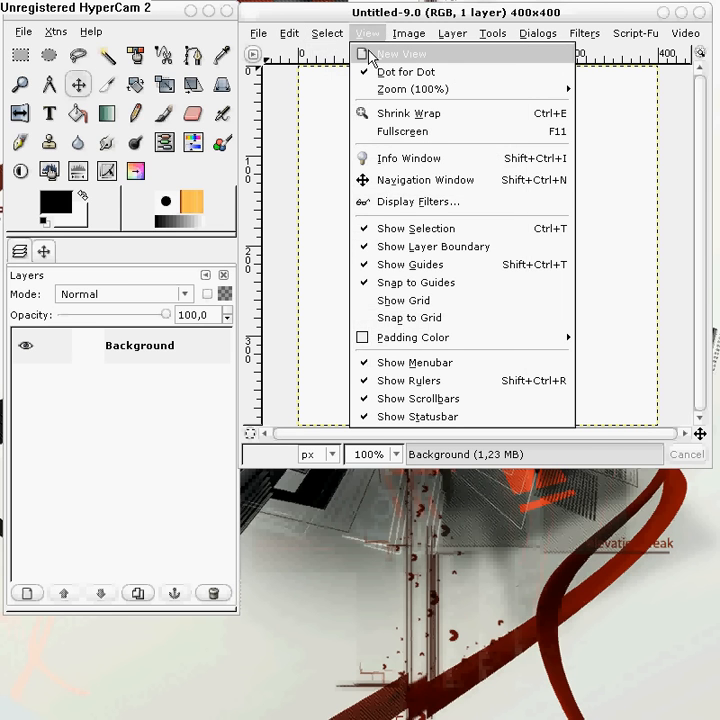
# Open a second view of the image and paint a black zigzag stroke in it with the Paintbrush tool
pyautogui.click(371, 58)
pyautogui.click(282, 268)
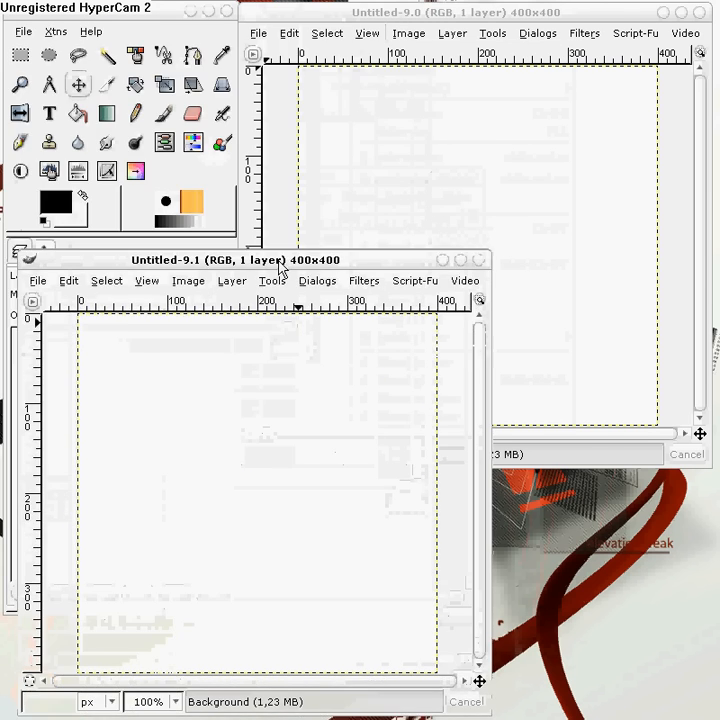
pyautogui.click(170, 115)
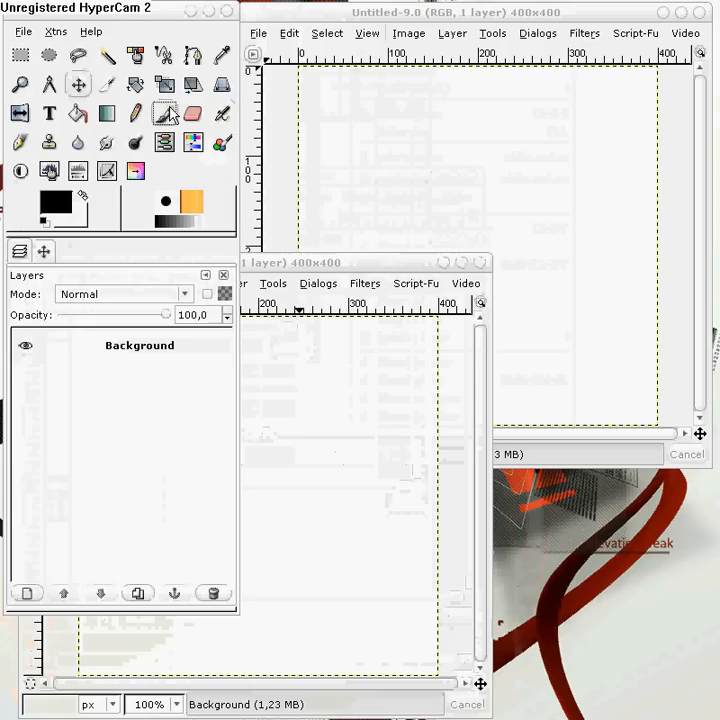
pyautogui.click(170, 115)
pyautogui.click(329, 268)
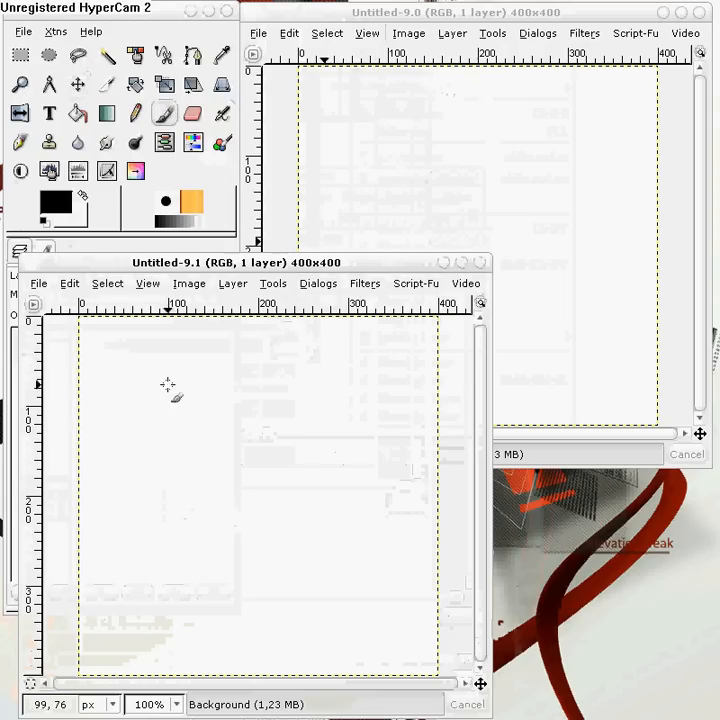
pyautogui.moveTo(187, 464)
pyautogui.mouseDown()
pyautogui.moveTo(281, 467)
pyautogui.moveTo(210, 495)
pyautogui.mouseUp()
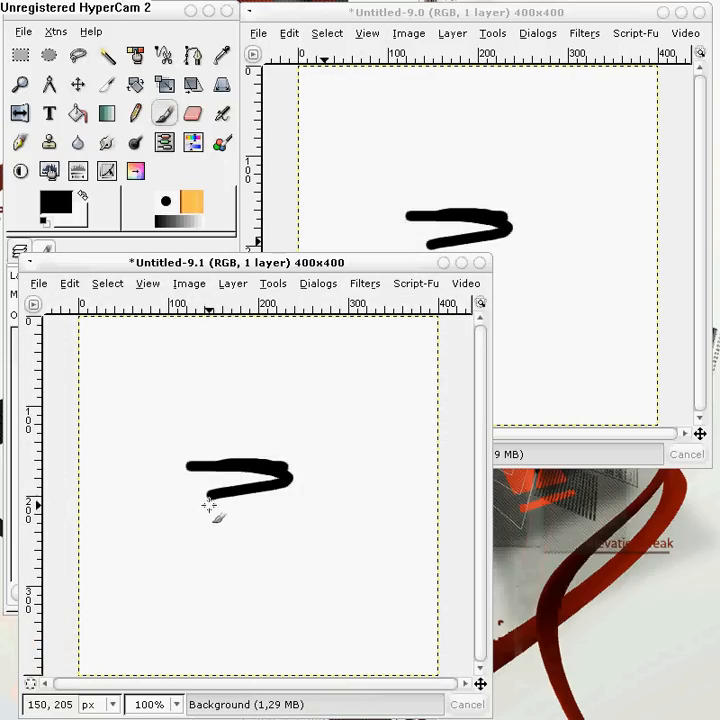
# Zoom the second view to 800% and paint a short diagonal black stroke joining the zigzag's lower arm
pyautogui.click(177, 704)
pyautogui.click(146, 570)
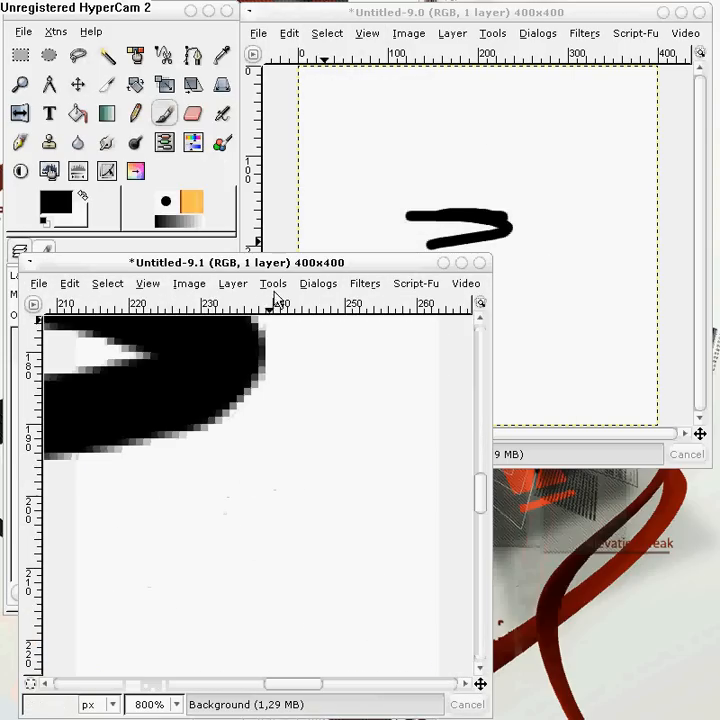
pyautogui.moveTo(293, 685); pyautogui.dragTo(240, 690)
pyautogui.moveTo(318, 612); pyautogui.dragTo(154, 505)
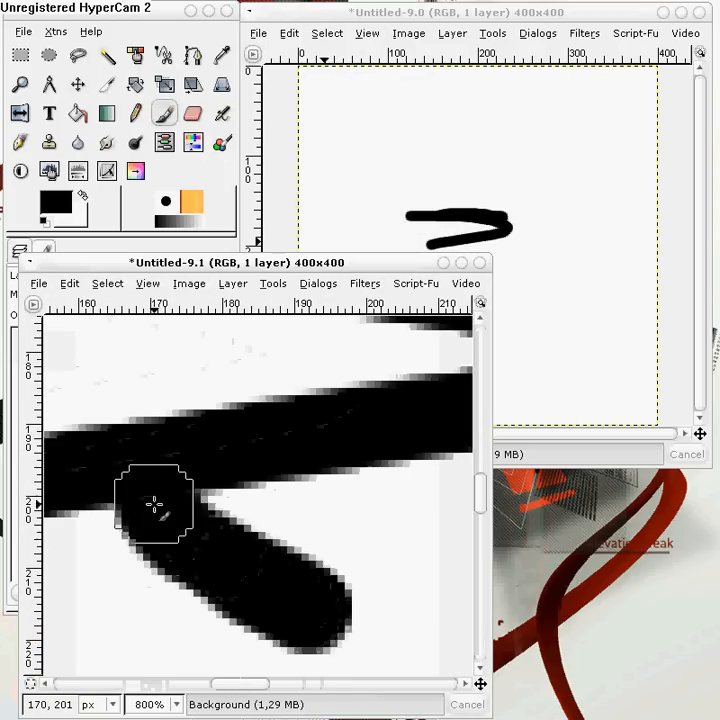
# Compare the original view with the zoomed one, close the second view and place the original window beside the toolbox
pyautogui.moveTo(505, 17); pyautogui.dragTo(548, 0)
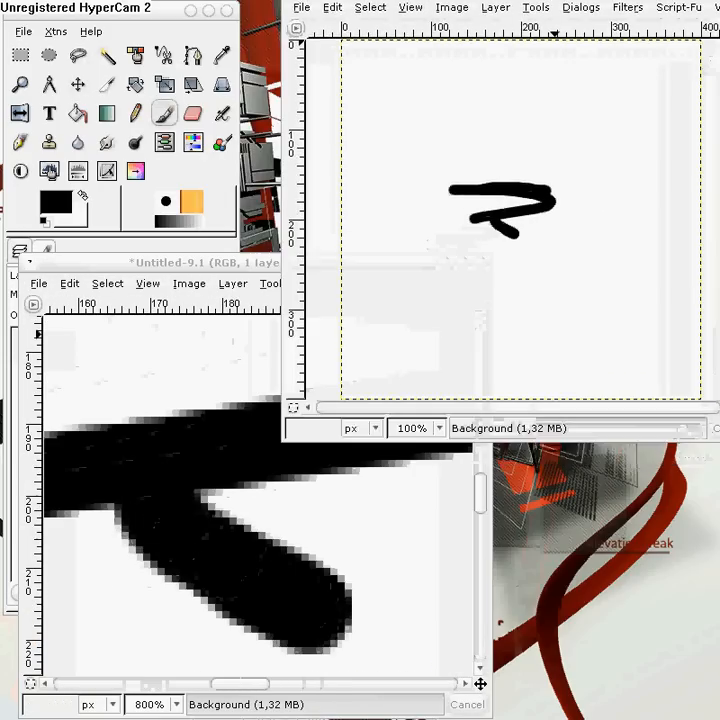
pyautogui.click(180, 266)
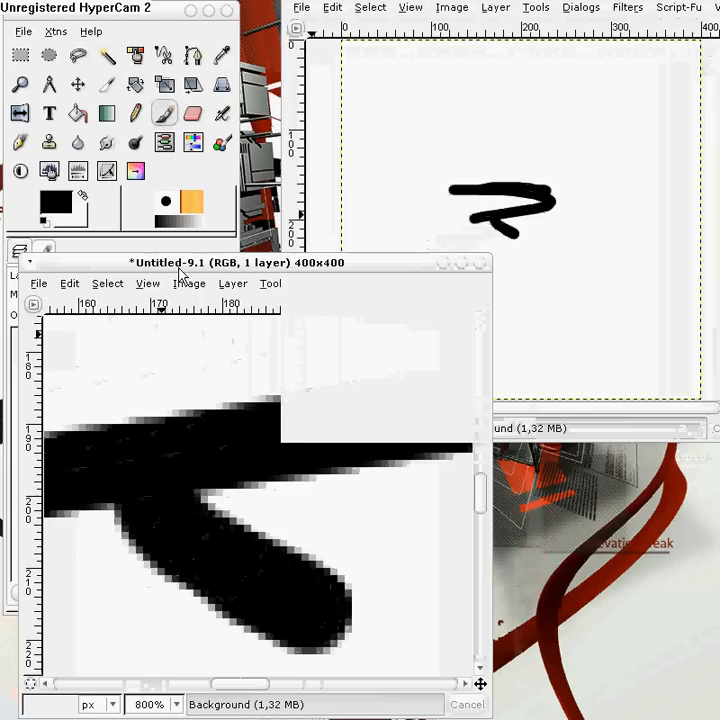
pyautogui.click(481, 266)
pyautogui.moveTo(445, 1); pyautogui.dragTo(402, 25)
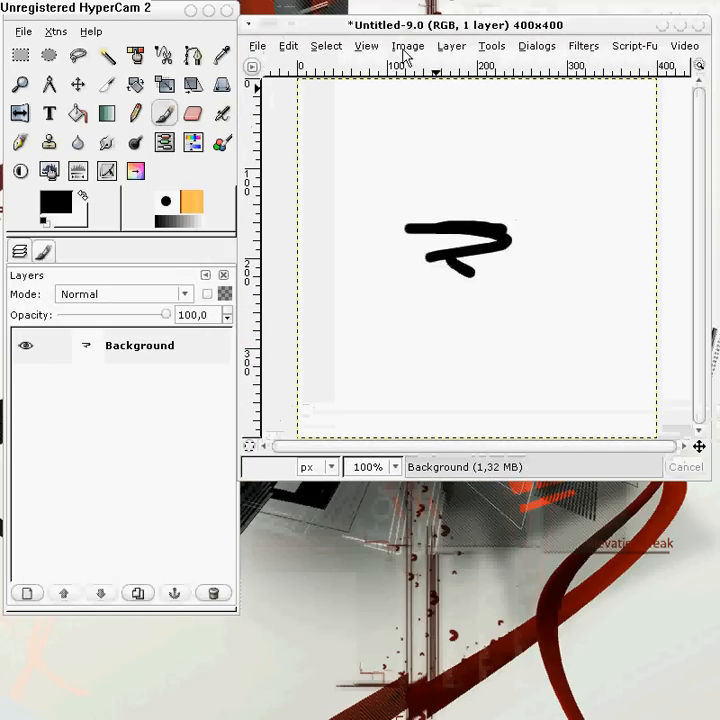
# Look through the image, layer, tools, dialogs, filters and Script-Fu commands, shifting the window so the lists fit
pyautogui.click(406, 47)
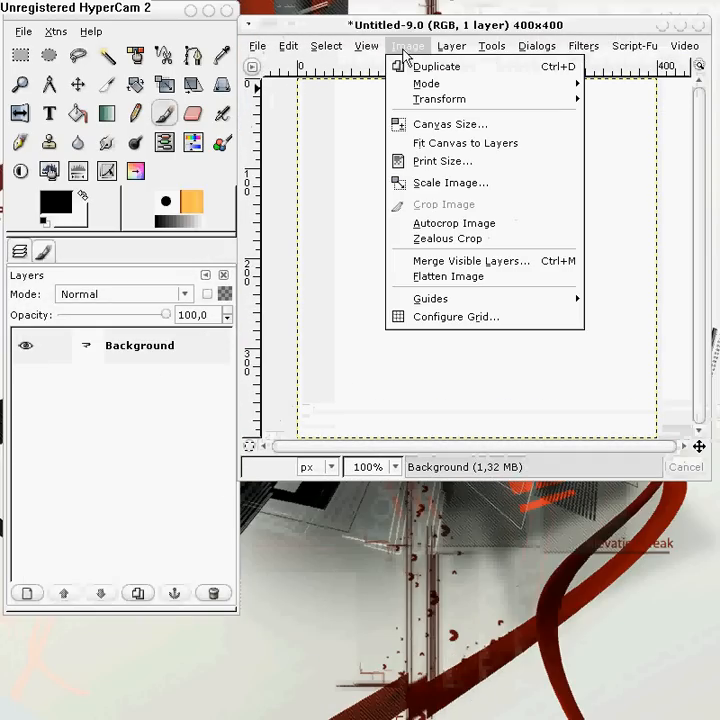
pyautogui.moveTo(444, 48)
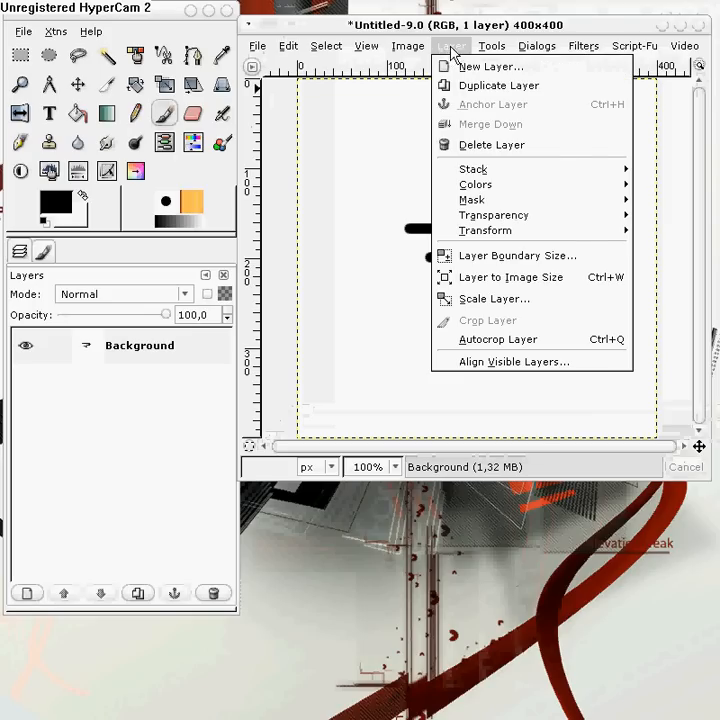
pyautogui.moveTo(505, 50)
pyautogui.moveTo(541, 55)
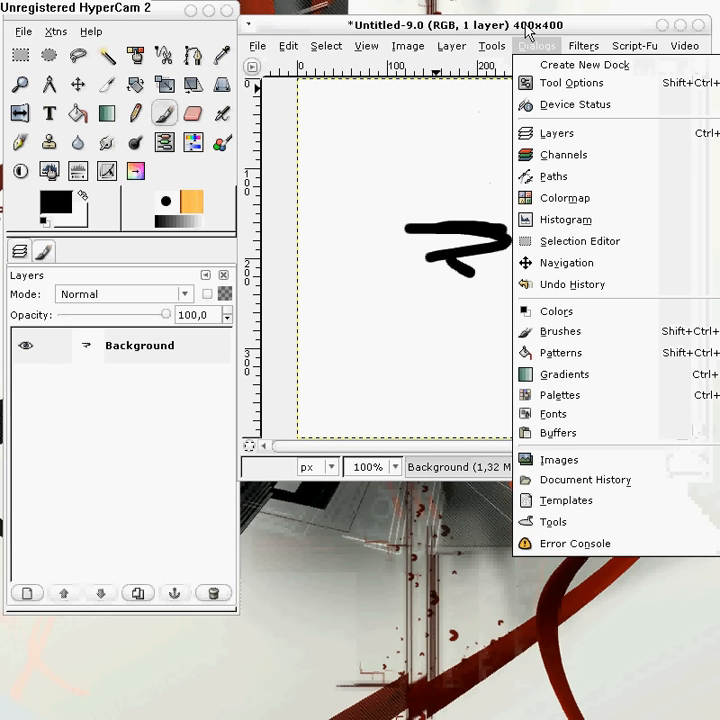
pyautogui.moveTo(527, 27); pyautogui.dragTo(382, 18)
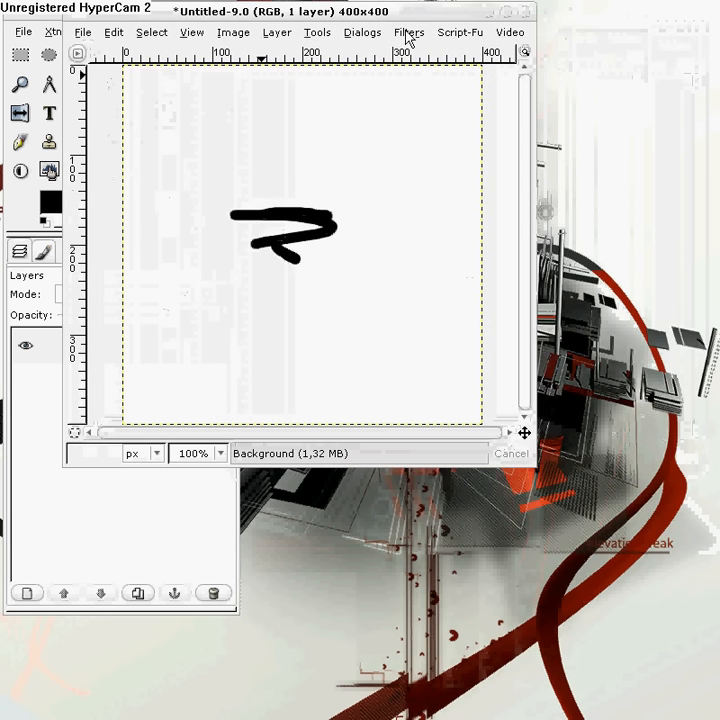
pyautogui.click(406, 37)
pyautogui.moveTo(428, 122)
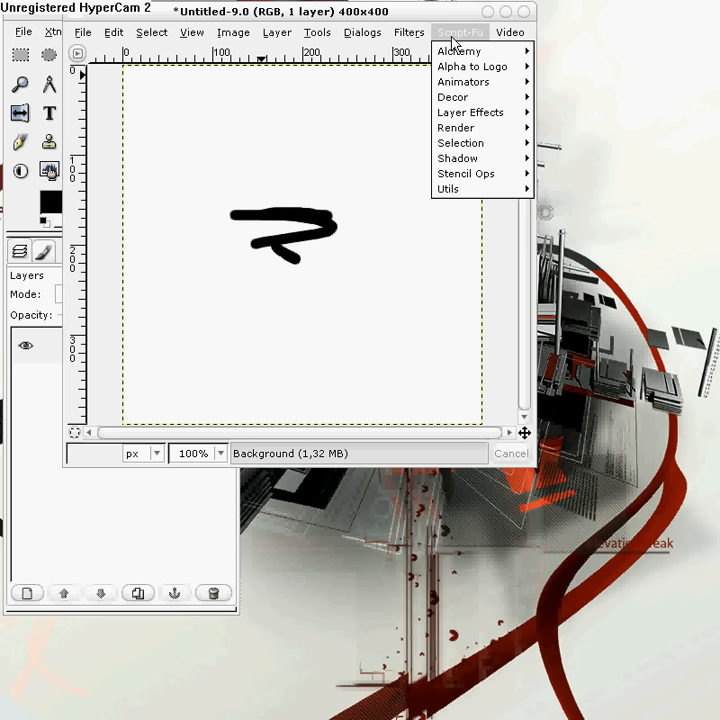
# Move the image window back beside the toolbox and show the Layers tab in the dock
pyautogui.click(289, 19)
pyautogui.moveTo(289, 19); pyautogui.dragTo(469, 20)
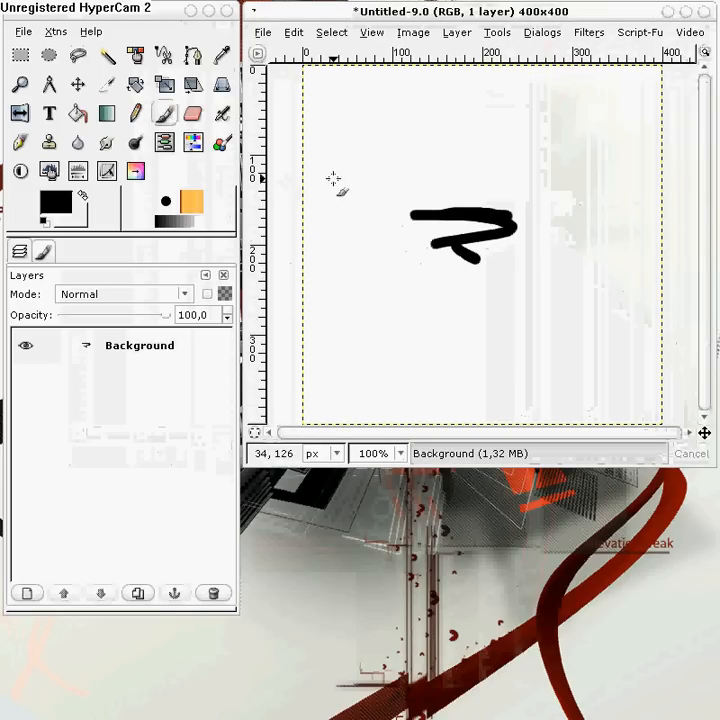
pyautogui.click(20, 254)
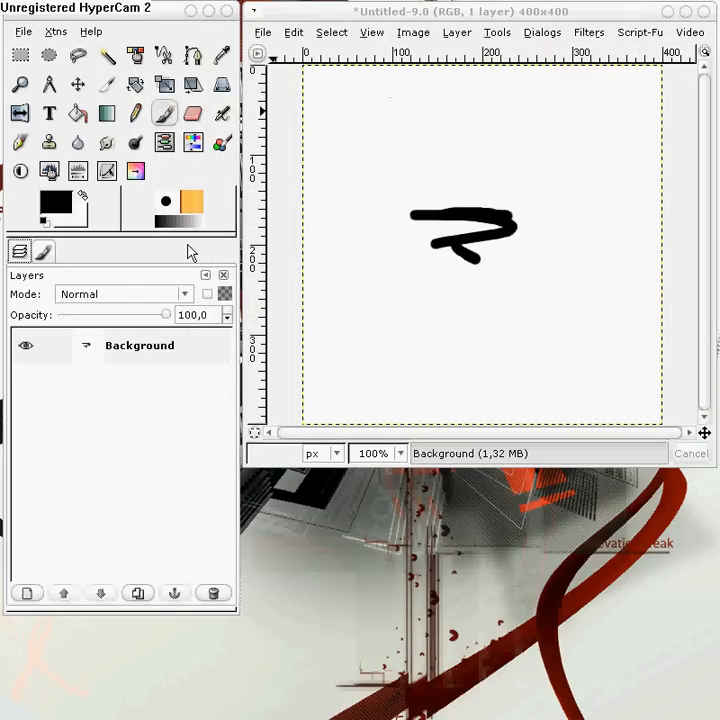
# Close the untitled image without saving its changes
pyautogui.click(706, 13)
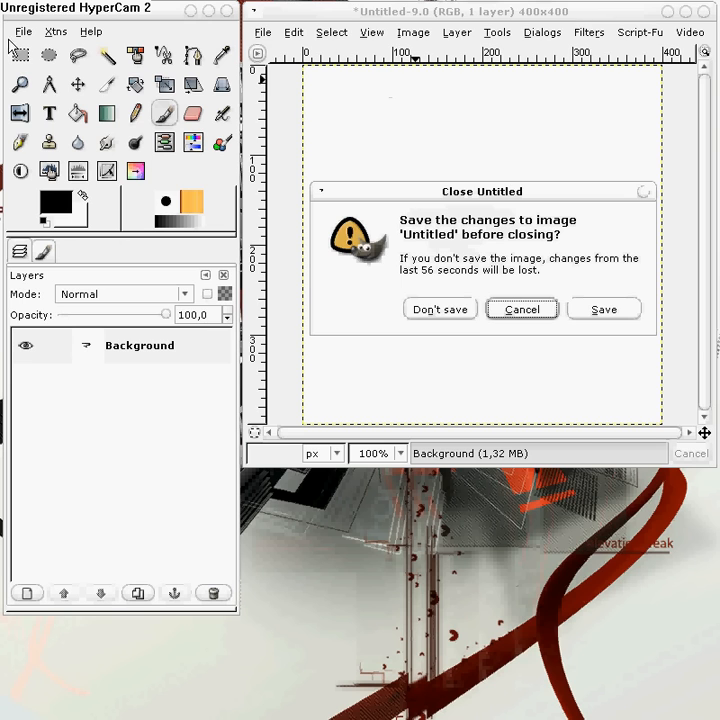
pyautogui.click(466, 315)
# Open the image rennes-le-chateau_02.jpg from Mes documents and place its window beside the toolbox
pyautogui.click(28, 36)
pyautogui.click(42, 78)
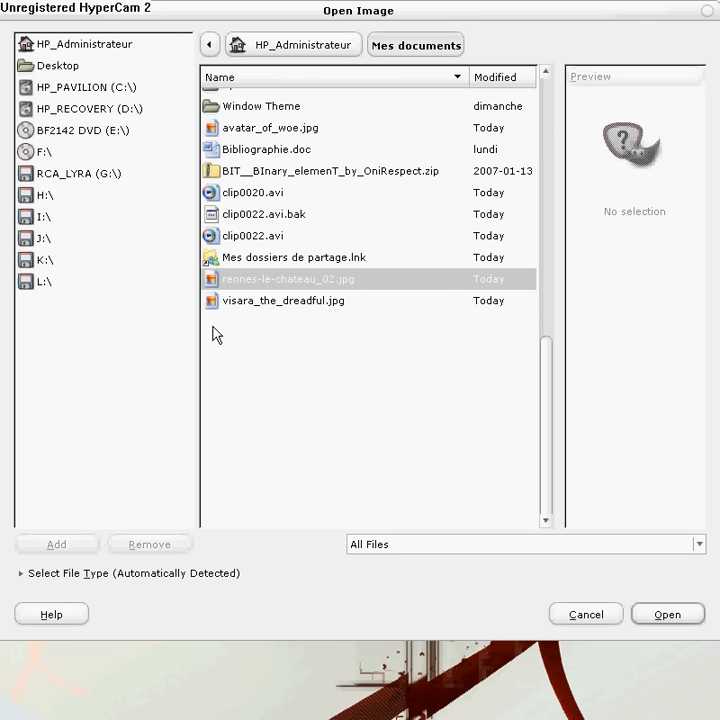
pyautogui.doubleClick(274, 289)
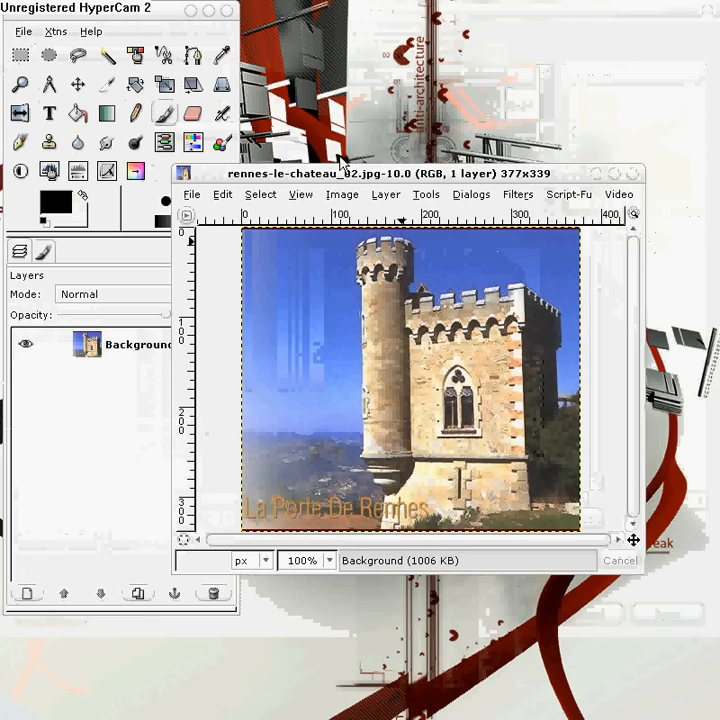
pyautogui.moveTo(343, 165); pyautogui.dragTo(437, 59)
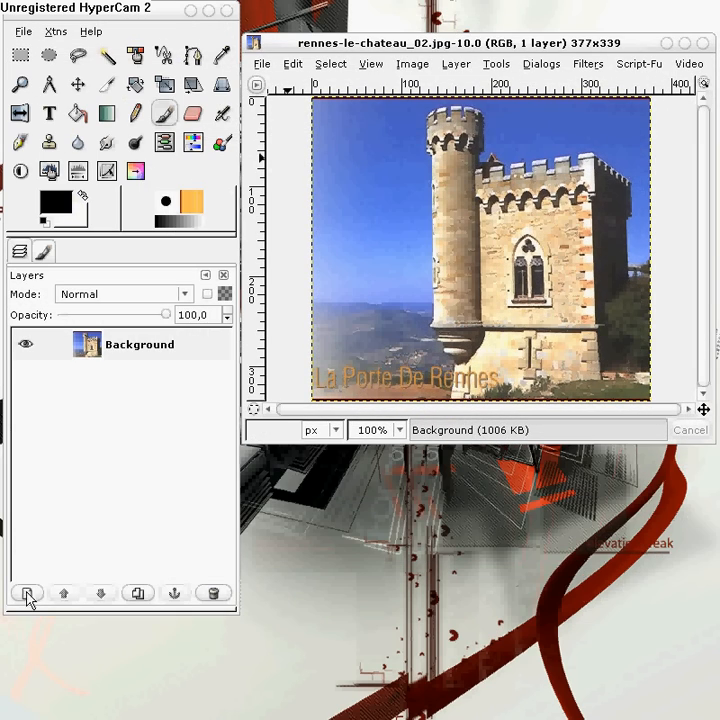
# Duplicate the Background layer and look through the blend modes available for the copy
pyautogui.click(140, 597)
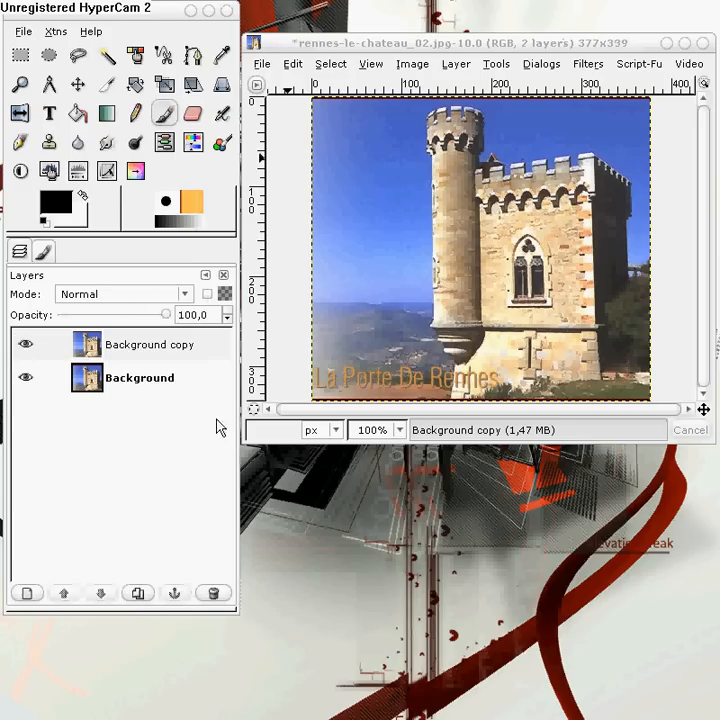
pyautogui.click(87, 299)
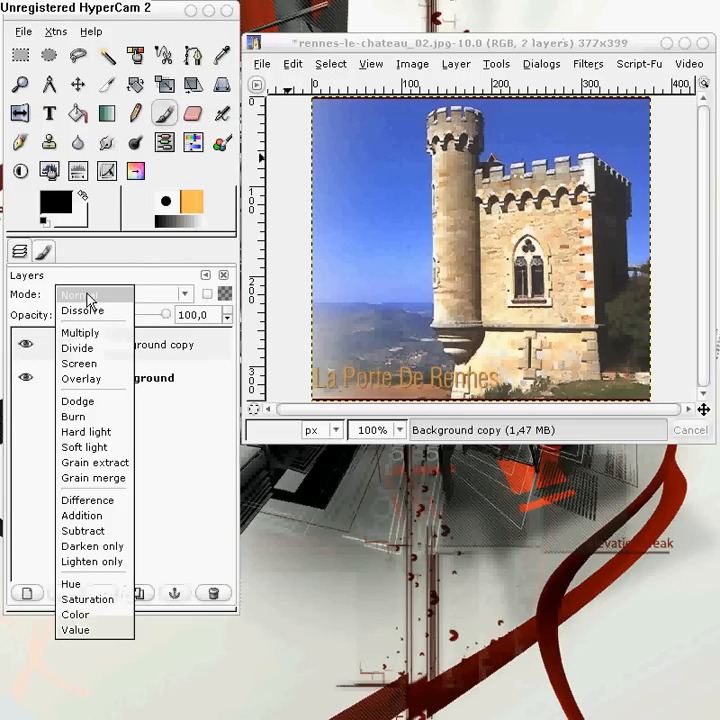
pyautogui.click(88, 297)
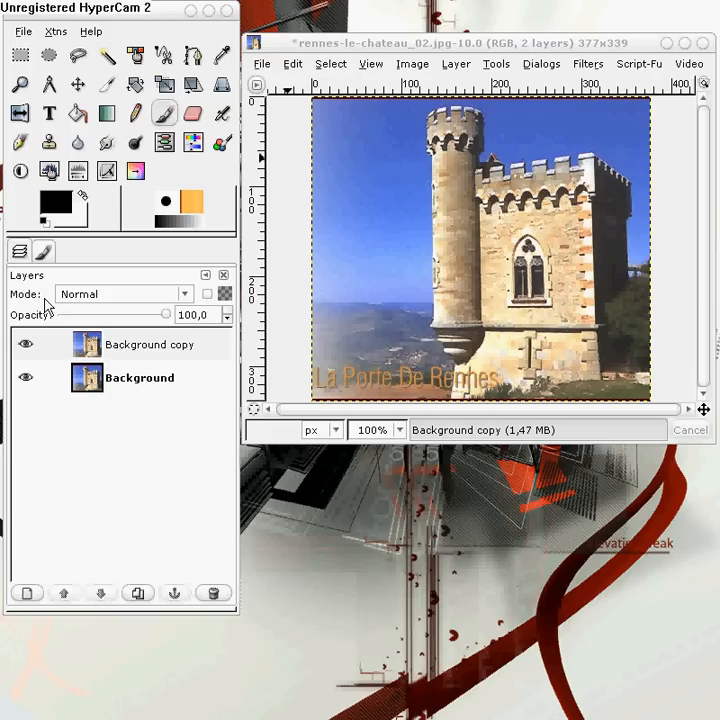
pyautogui.moveTo(368, 43); pyautogui.dragTo(369, 14)
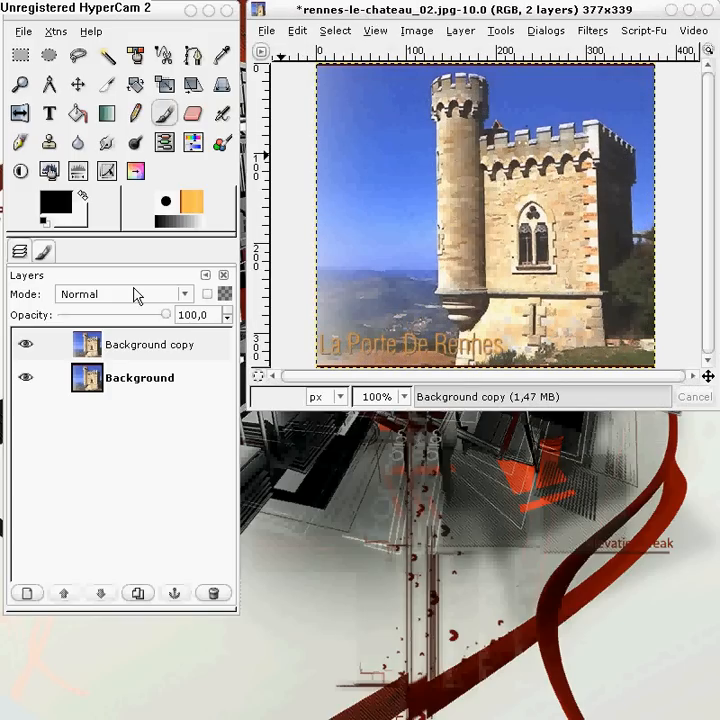
pyautogui.click(130, 296)
pyautogui.click(156, 297)
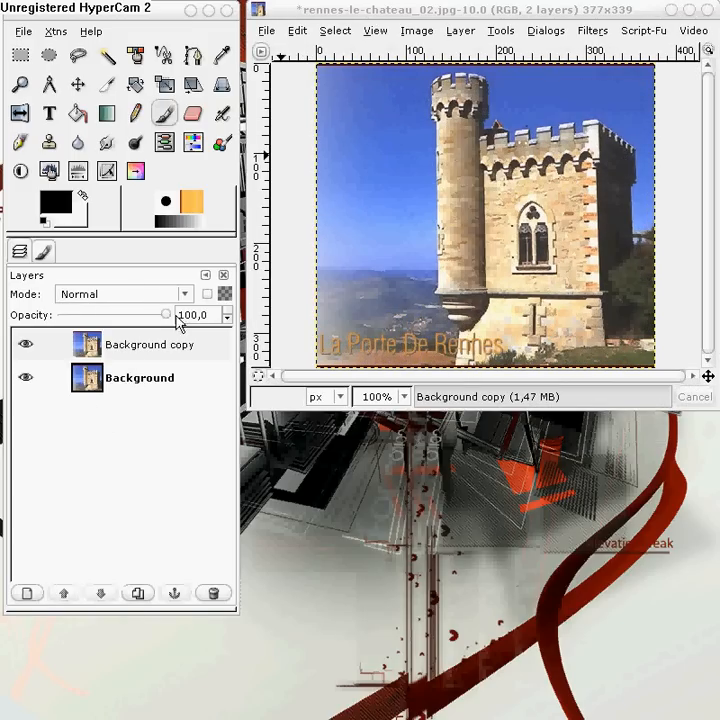
# Try the Multiply, Divide, Overlay, Dodge and Hard light blend modes in turn on the Background copy layer
pyautogui.click(100, 295)
pyautogui.click(90, 332)
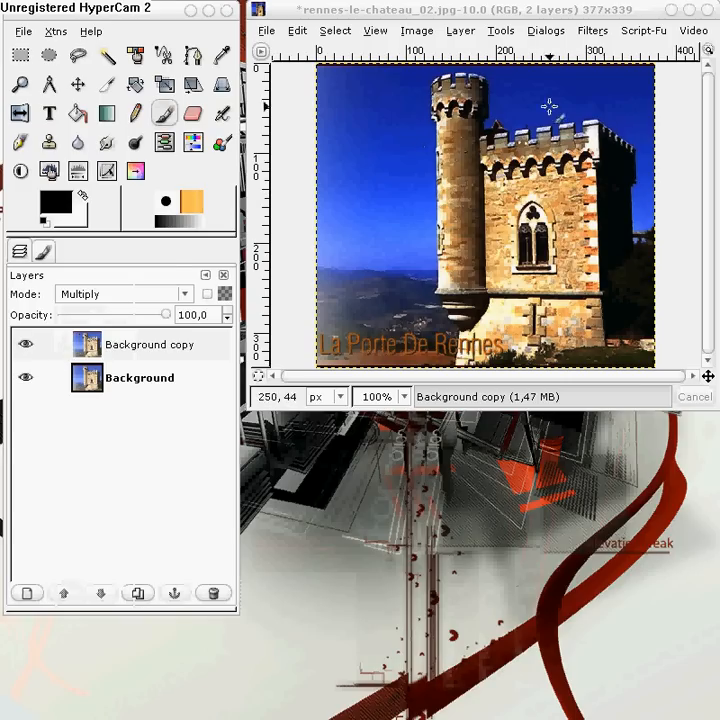
pyautogui.click(86, 294)
pyautogui.click(82, 311)
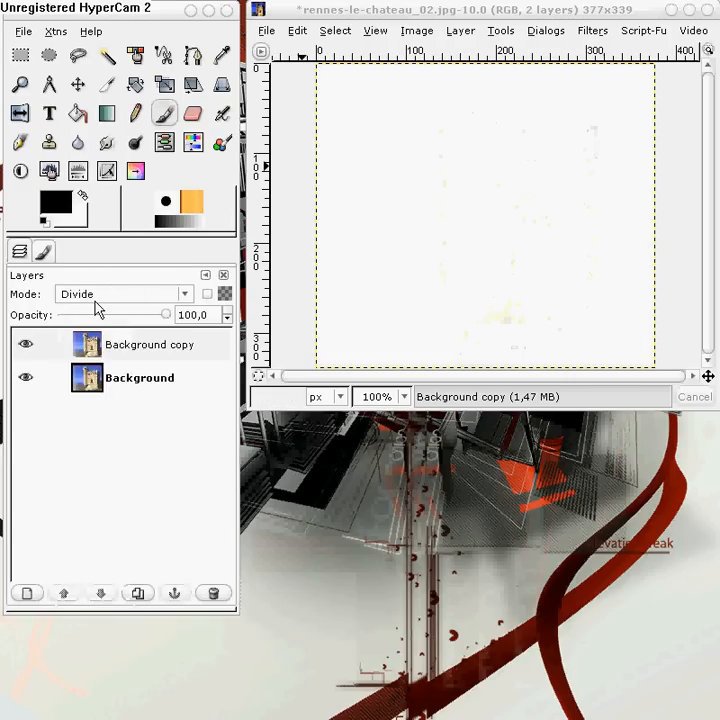
pyautogui.click(95, 296)
pyautogui.click(95, 333)
pyautogui.click(100, 300)
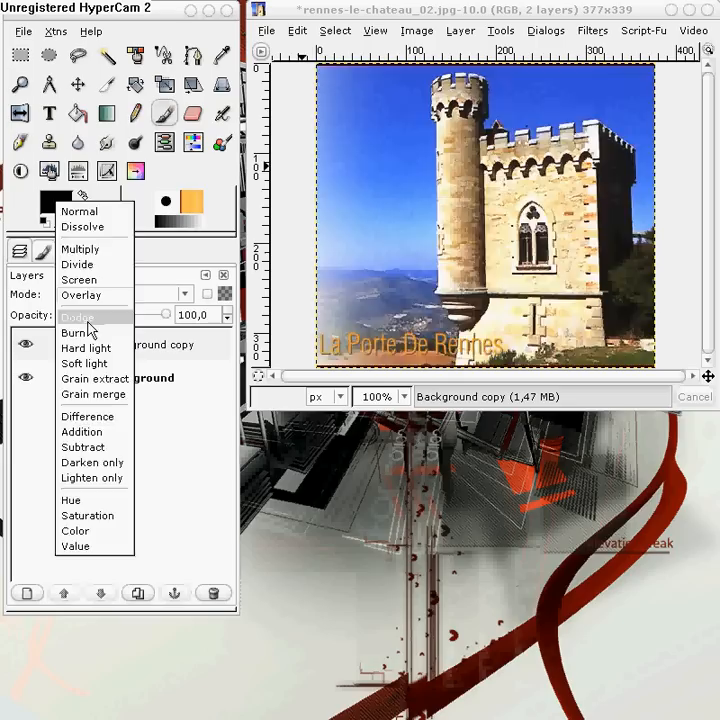
pyautogui.click(90, 316)
pyautogui.click(90, 300)
pyautogui.click(92, 328)
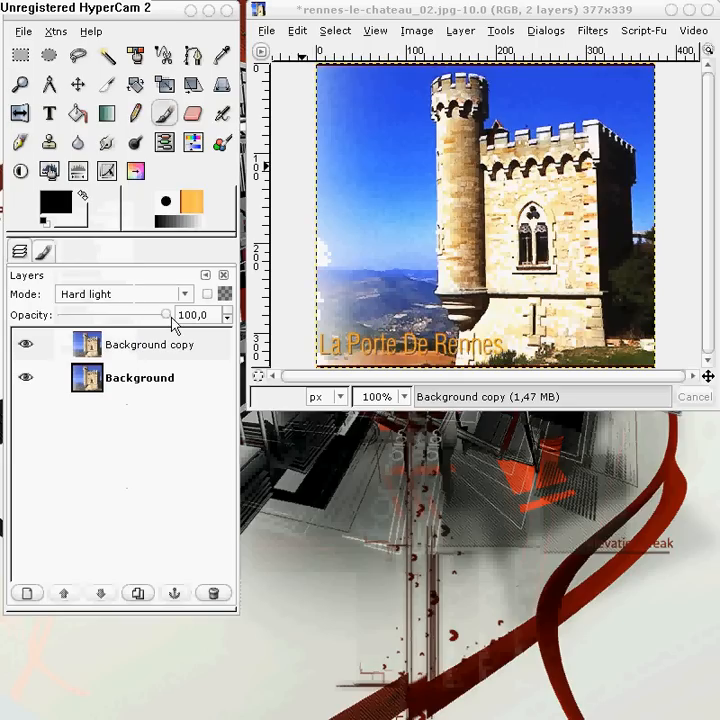
# Set the Background copy layer's opacity to 93.1 and its blend mode to Multiply, with its transparency locked
pyautogui.moveTo(170, 322)
pyautogui.mouseDown()
pyautogui.moveTo(124, 318)
pyautogui.moveTo(167, 316)
pyautogui.moveTo(100, 317)
pyautogui.moveTo(127, 312)
pyautogui.moveTo(54, 314)
pyautogui.moveTo(174, 313)
pyautogui.moveTo(53, 317)
pyautogui.moveTo(158, 318)
pyautogui.mouseUp()
pyautogui.click(99, 295)
pyautogui.click(82, 159)
pyautogui.click(100, 295)
pyautogui.click(98, 297)
pyautogui.click(84, 296)
pyautogui.click(88, 331)
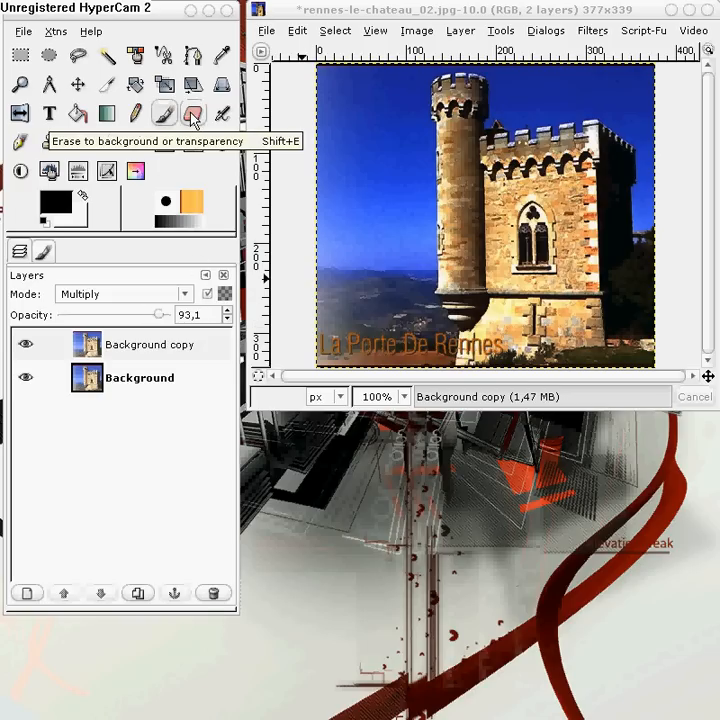
# Erase a patch over the sky and round tower on the Background copy layer and paint black brush strokes around it
pyautogui.click(192, 118)
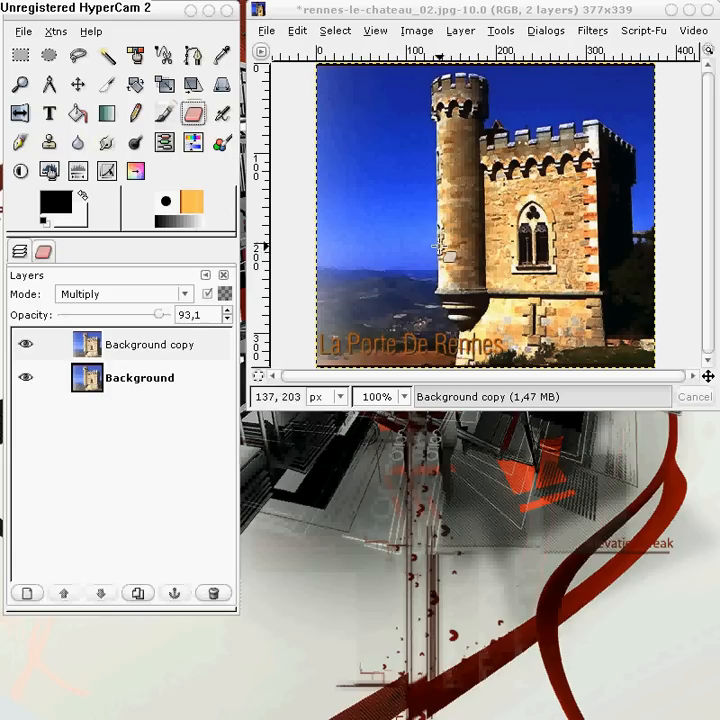
pyautogui.moveTo(448, 195)
pyautogui.mouseDown()
pyautogui.moveTo(396, 266)
pyautogui.moveTo(415, 176)
pyautogui.moveTo(432, 202)
pyautogui.moveTo(474, 168)
pyautogui.moveTo(370, 236)
pyautogui.moveTo(453, 260)
pyautogui.moveTo(501, 212)
pyautogui.moveTo(340, 245)
pyautogui.mouseUp()
pyautogui.click(163, 113)
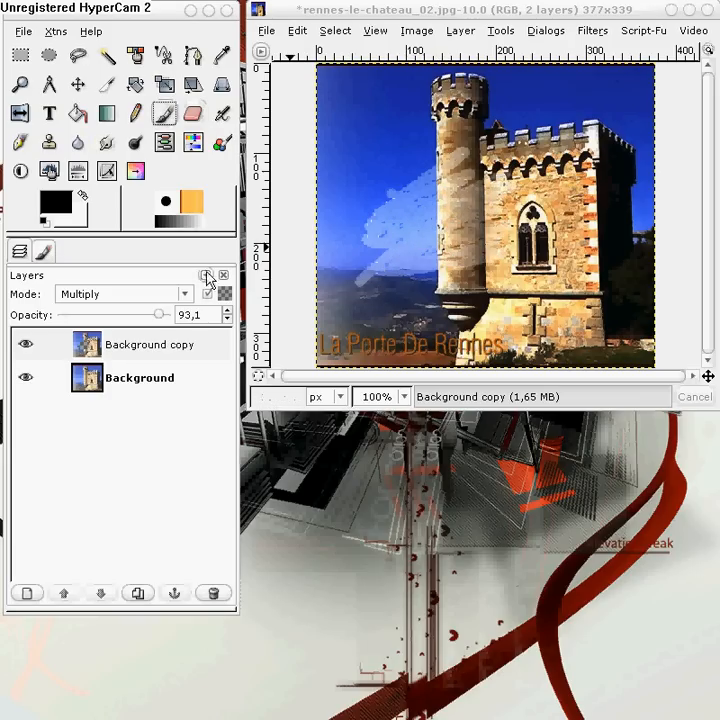
pyautogui.click(462, 229)
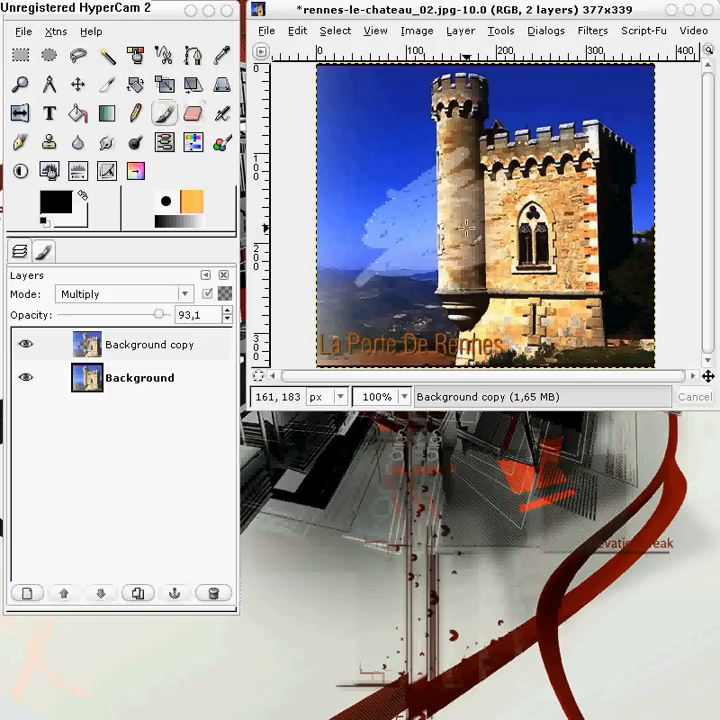
pyautogui.moveTo(383, 211)
pyautogui.mouseDown()
pyautogui.moveTo(439, 181)
pyautogui.moveTo(389, 178)
pyautogui.moveTo(422, 172)
pyautogui.moveTo(436, 220)
pyautogui.moveTo(456, 235)
pyautogui.moveTo(437, 241)
pyautogui.moveTo(434, 200)
pyautogui.mouseUp()
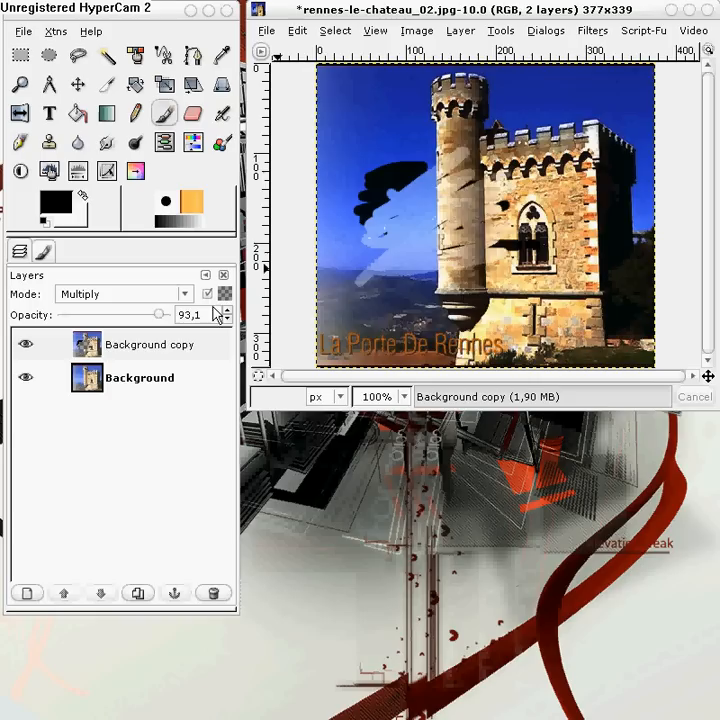
# Toggle the Background layer's visibility off and on, and set the Background copy layer's opacity to 100
pyautogui.click(25, 377)
pyautogui.click(25, 377)
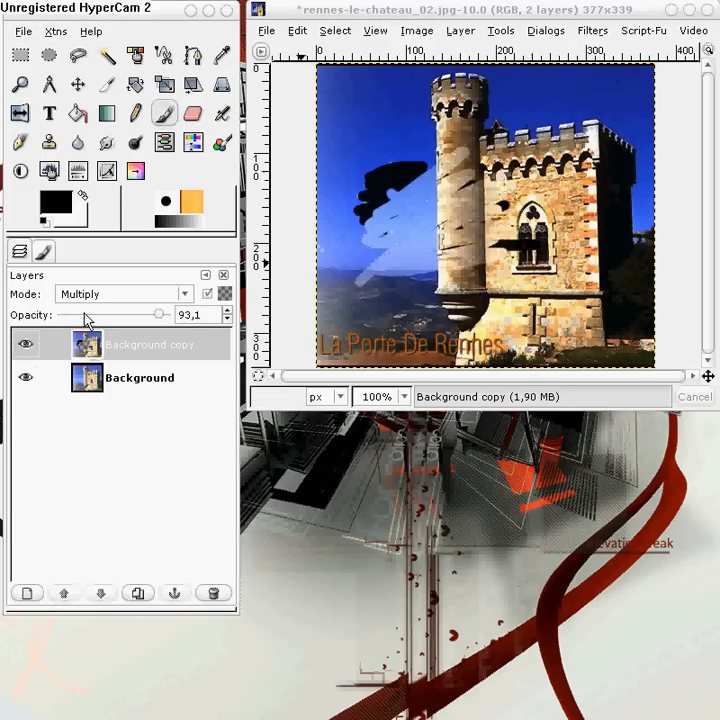
pyautogui.moveTo(161, 318); pyautogui.dragTo(175, 317)
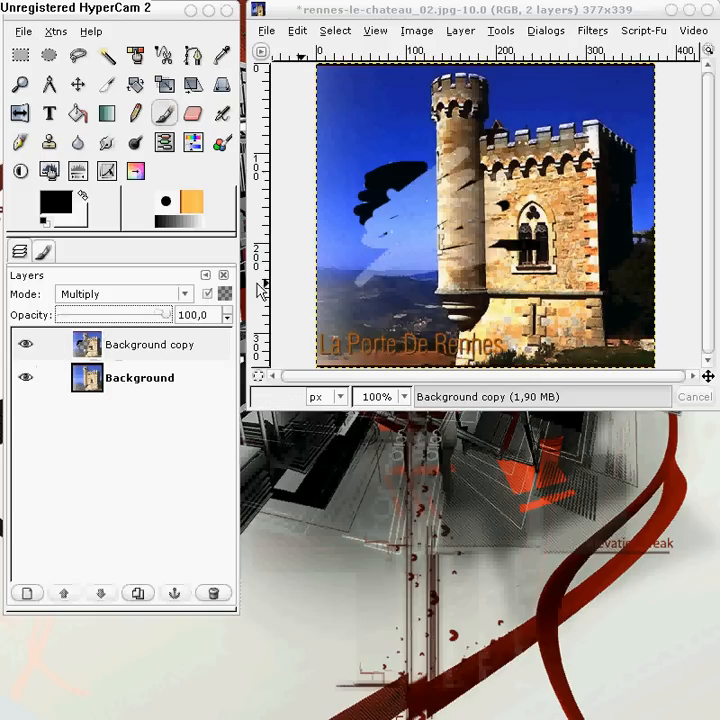
# Paint a horizontal black stroke across the tower with the Background copy layer's transparency unlocked, and lock the transparency again
pyautogui.click(207, 293)
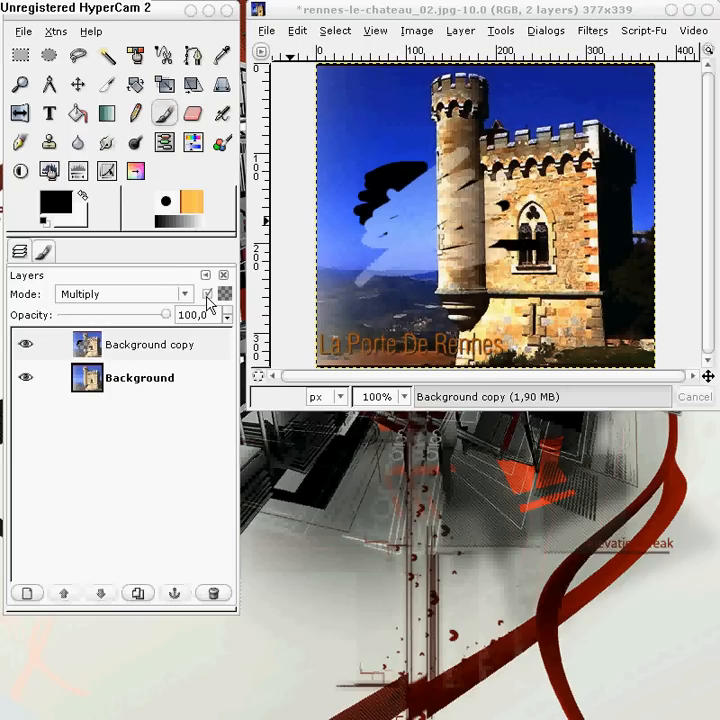
pyautogui.moveTo(519, 227); pyautogui.dragTo(380, 235)
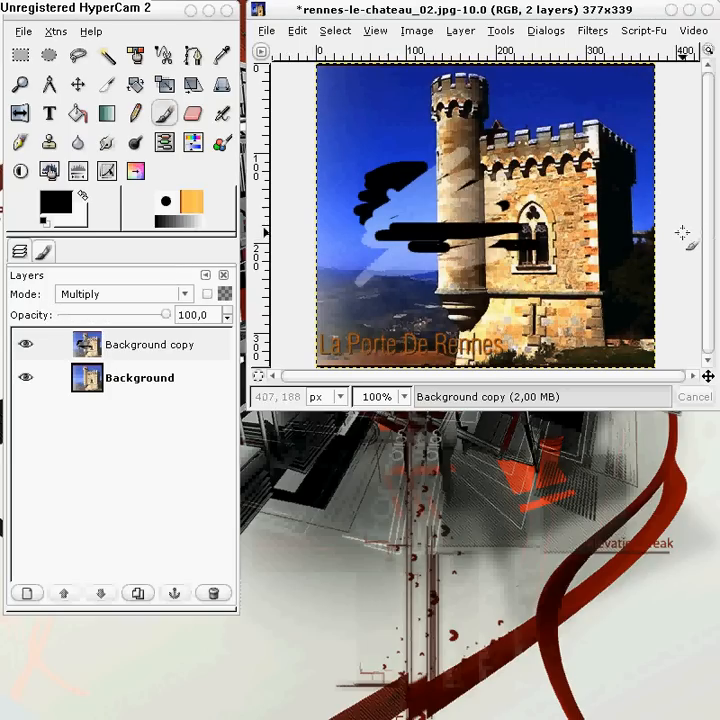
pyautogui.click(207, 295)
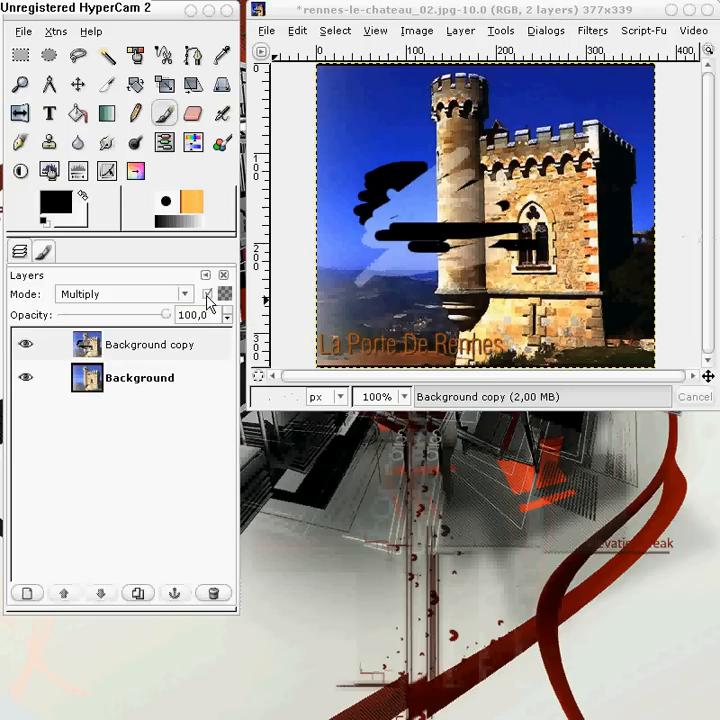
# Add a transparent 377 × 339 px layer named New Layer and paint black zigzag strokes on it across the tower
pyautogui.click(29, 594)
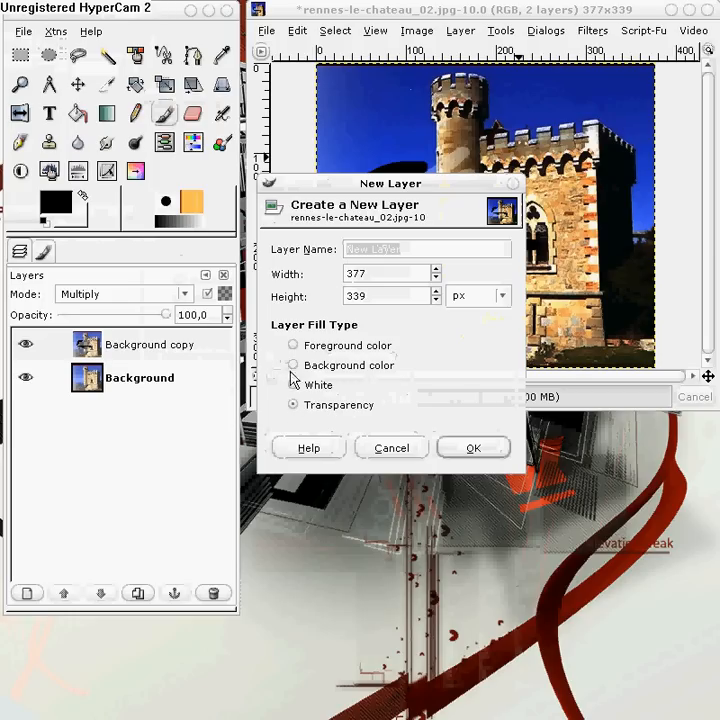
pyautogui.click(471, 453)
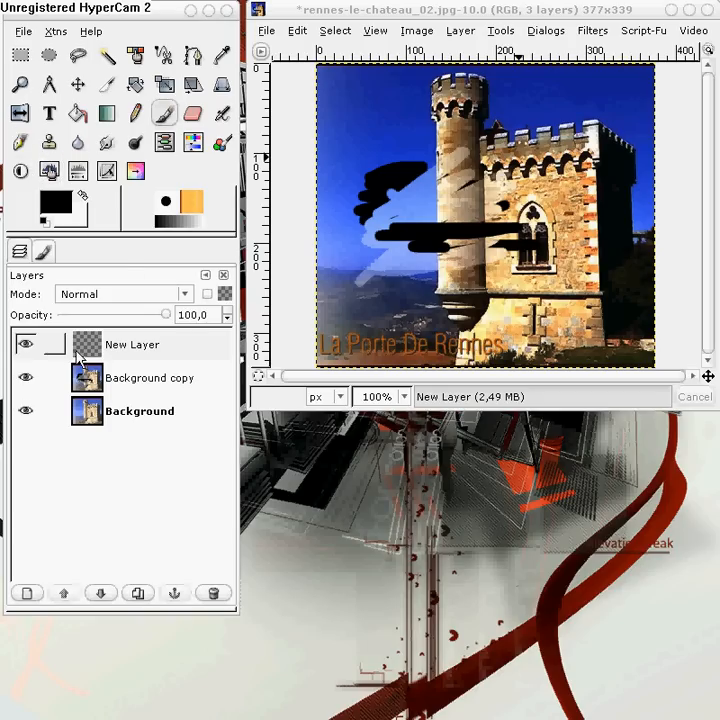
pyautogui.moveTo(324, 183)
pyautogui.mouseDown()
pyautogui.moveTo(432, 210)
pyautogui.moveTo(468, 179)
pyautogui.moveTo(466, 133)
pyautogui.moveTo(551, 166)
pyautogui.mouseUp()
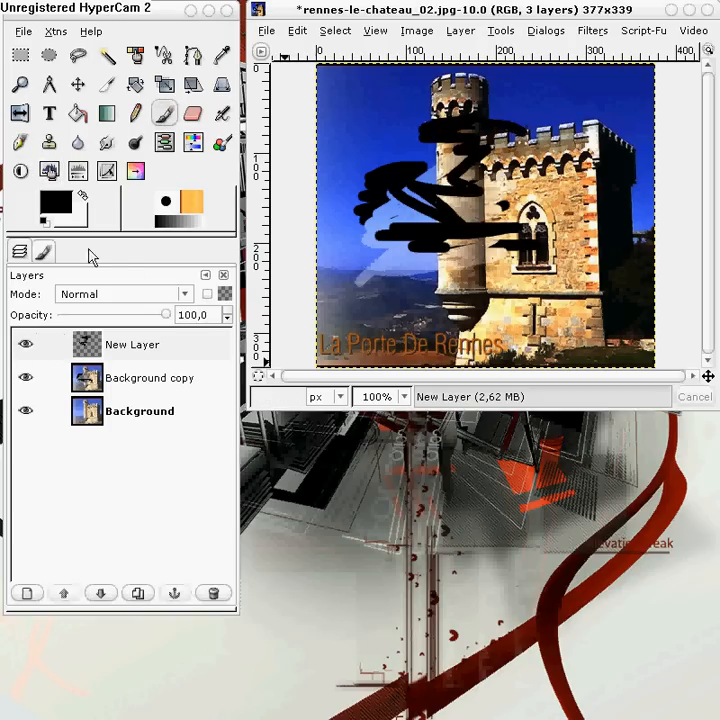
# Move New Layer on its own, and link it with Background copy to shift both layers together to the right
pyautogui.click(78, 84)
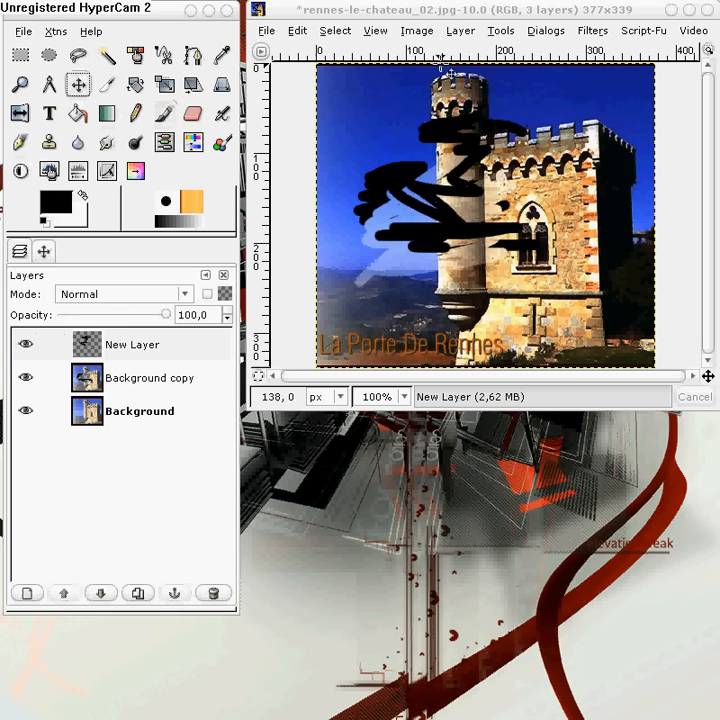
pyautogui.moveTo(475, 166)
pyautogui.mouseDown()
pyautogui.moveTo(590, 135)
pyautogui.moveTo(451, 203)
pyautogui.moveTo(495, 173)
pyautogui.moveTo(588, 139)
pyautogui.moveTo(609, 214)
pyautogui.moveTo(500, 153)
pyautogui.mouseUp()
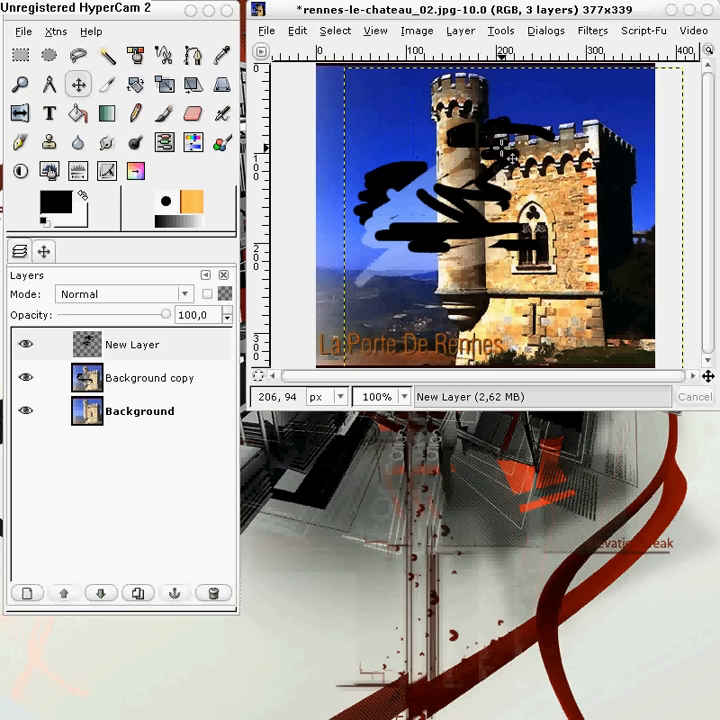
pyautogui.click(53, 344)
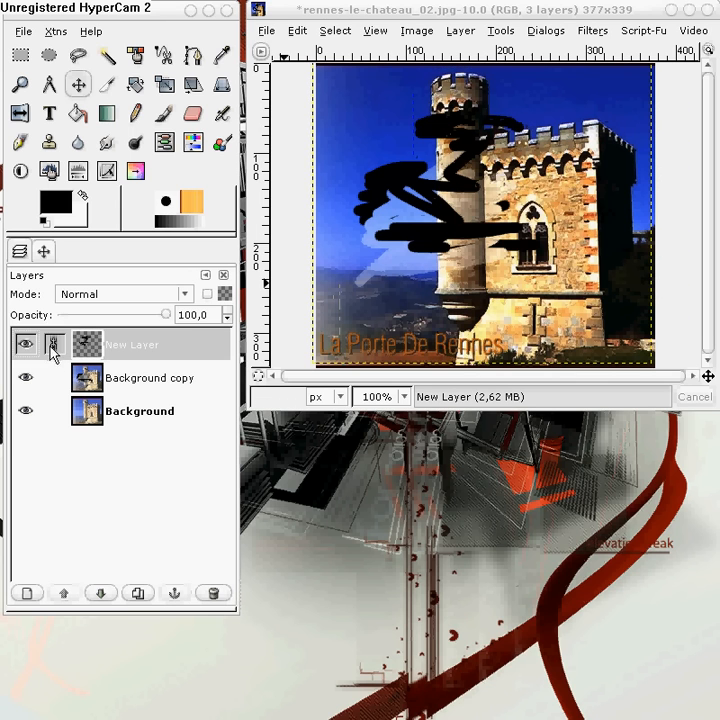
pyautogui.click(53, 378)
pyautogui.moveTo(465, 156); pyautogui.dragTo(445, 168)
pyautogui.moveTo(445, 168); pyautogui.dragTo(531, 210)
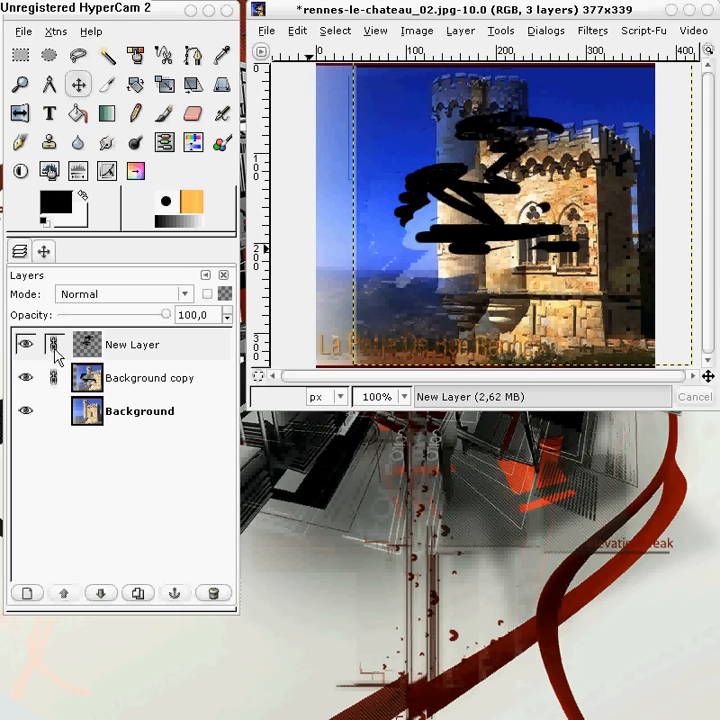
# Select the unlinked Background layer and move it away and back beneath the two linked layers
pyautogui.click(112, 414)
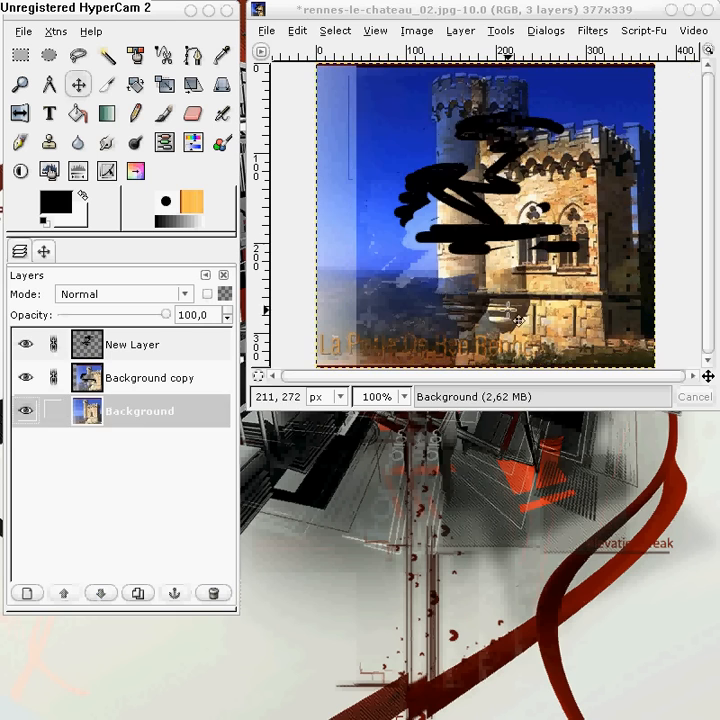
pyautogui.moveTo(527, 335); pyautogui.dragTo(399, 283)
pyautogui.moveTo(370, 224); pyautogui.dragTo(514, 290)
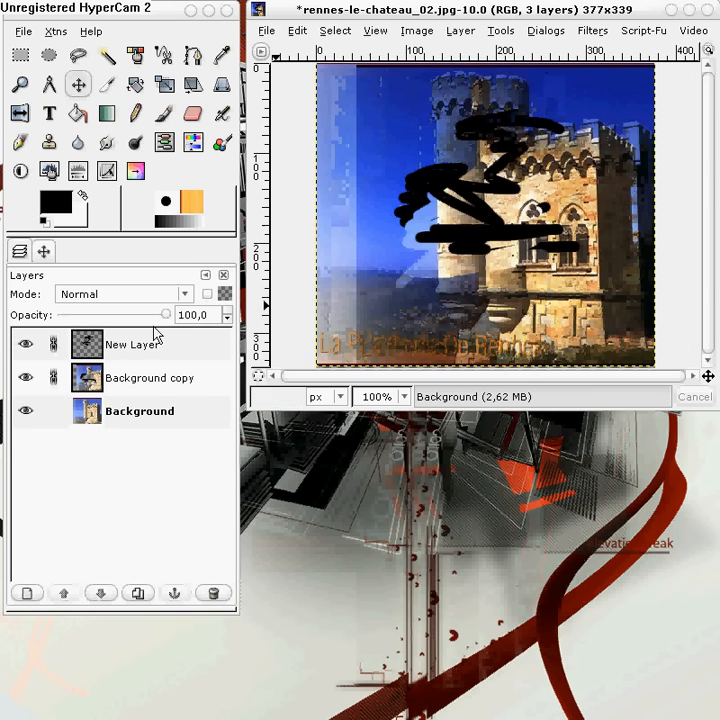
# Hide New Layer and Background copy so only the Background layer is shown
pyautogui.click(25, 345)
pyautogui.click(26, 377)
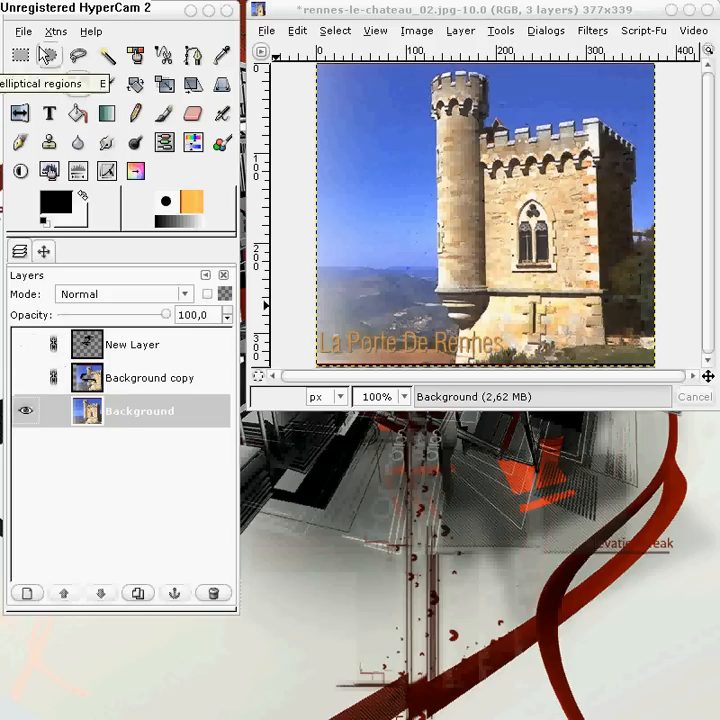
# Select New Layer, make it visible again and delete it from the image
pyautogui.click(90, 344)
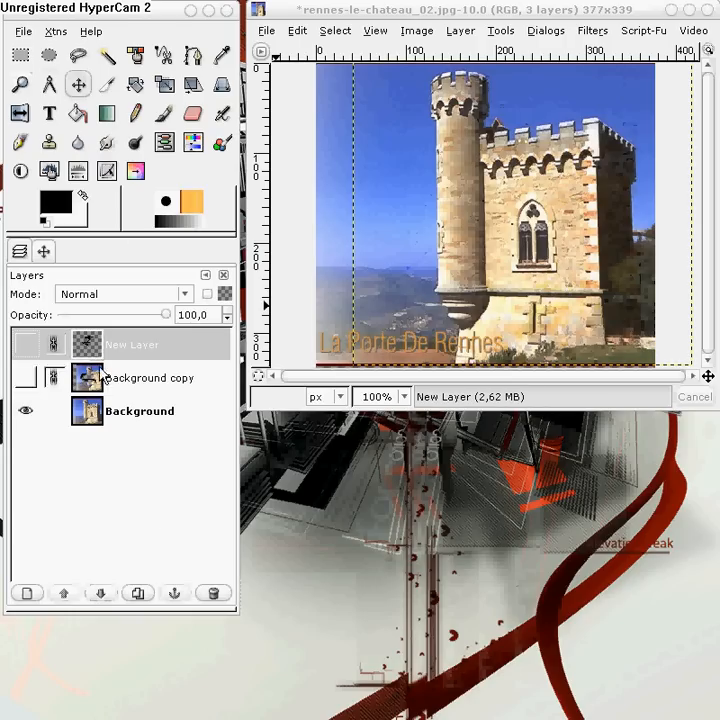
pyautogui.click(26, 344)
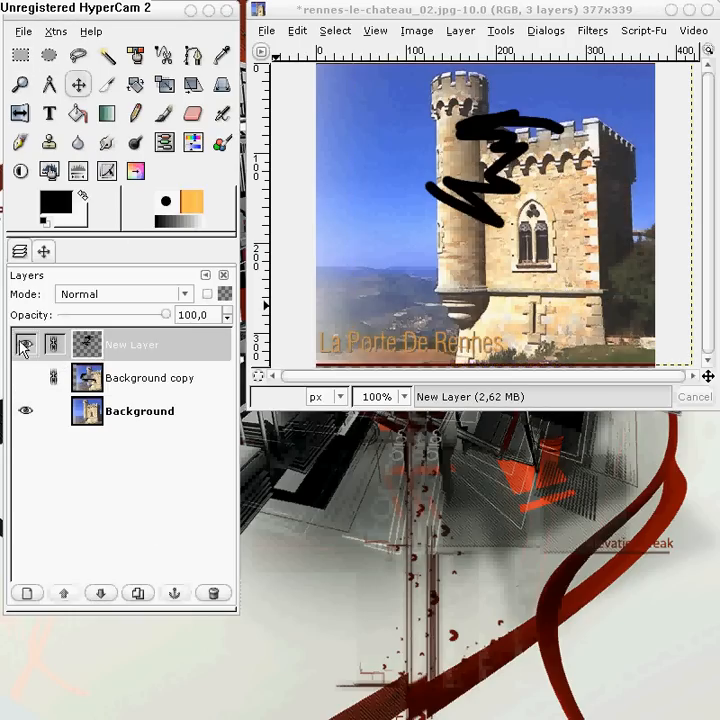
pyautogui.click(213, 594)
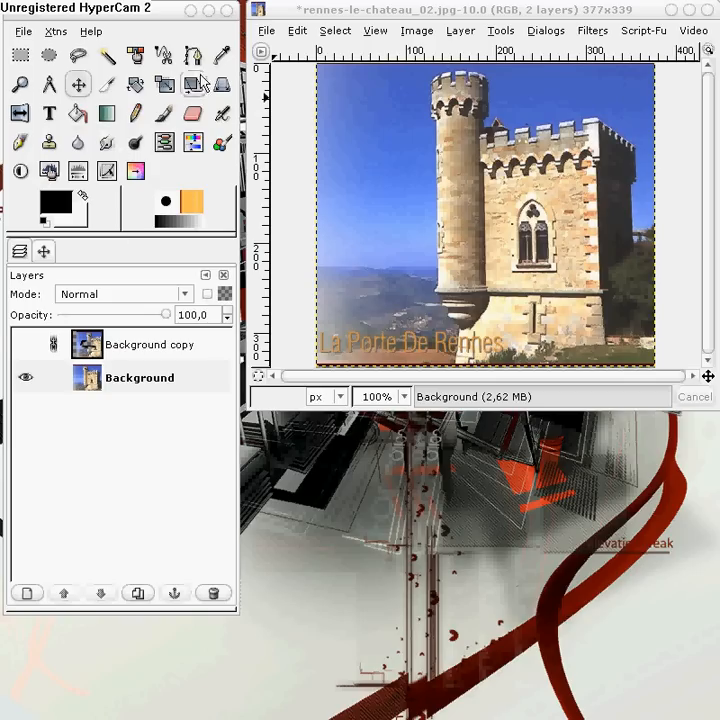
# Show the options of the Move tool in the dock
pyautogui.click(40, 253)
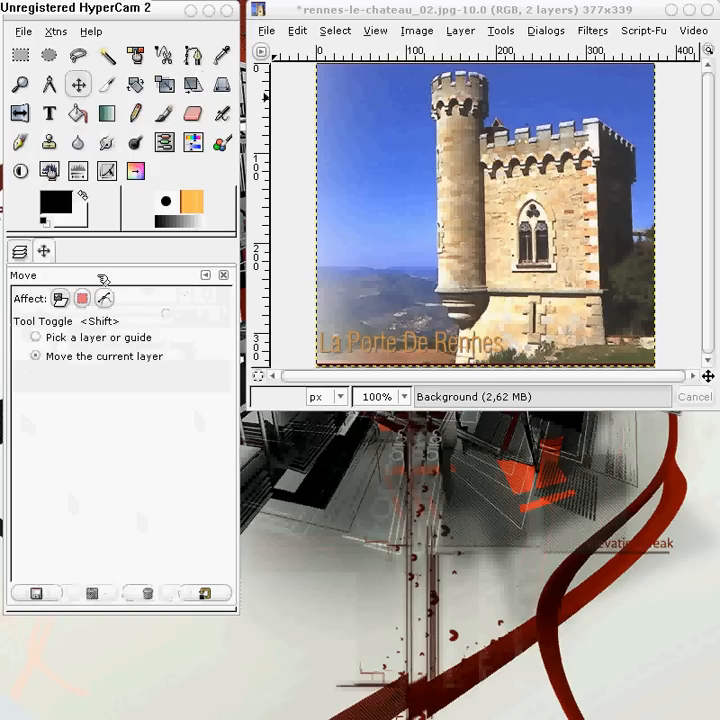